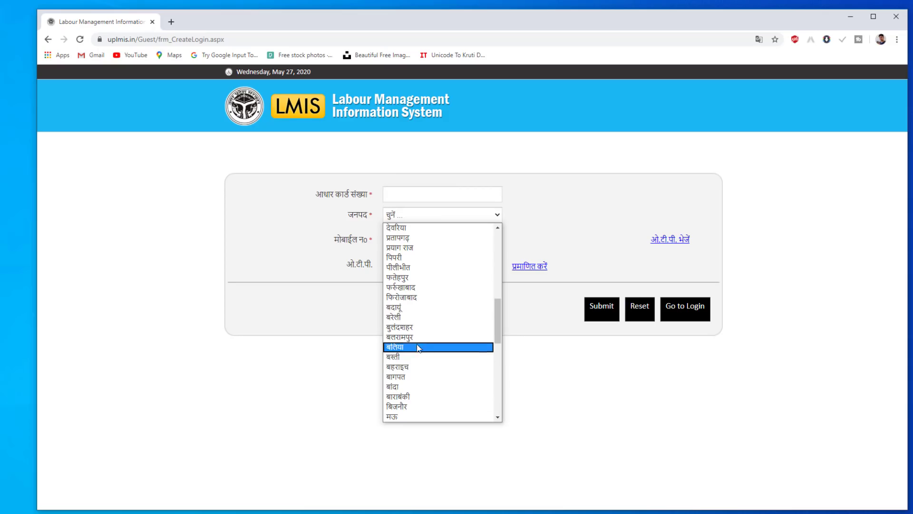
# Choose बिजनौर as district, verify the mobile number with the received OTP, and submit
pyautogui.click(419, 406)
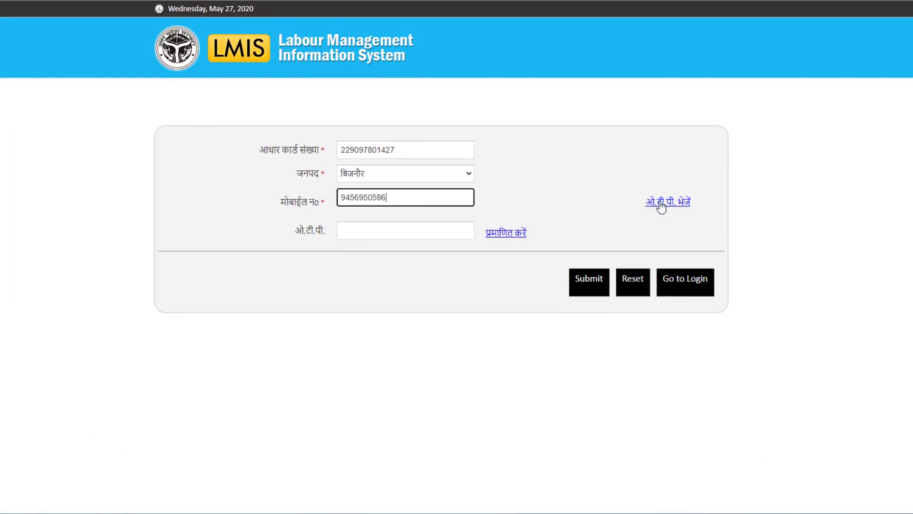
pyautogui.click(661, 204)
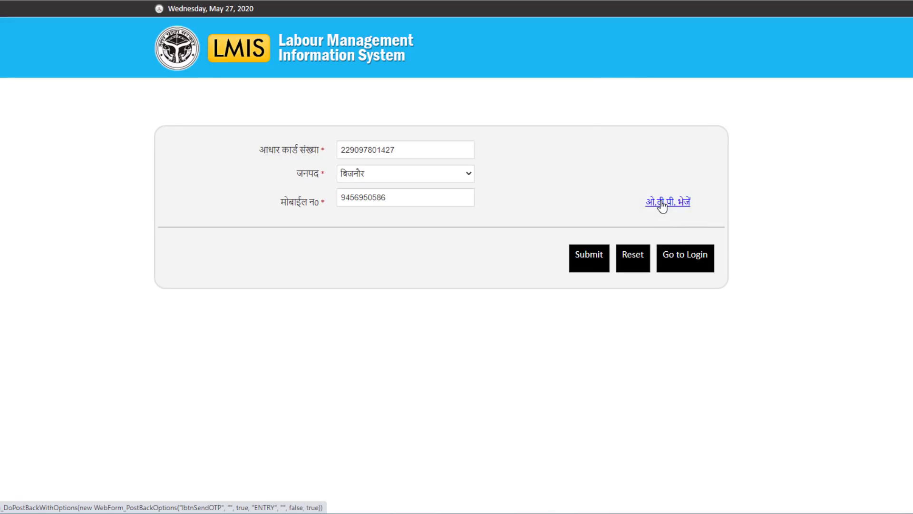
pyautogui.click(662, 204)
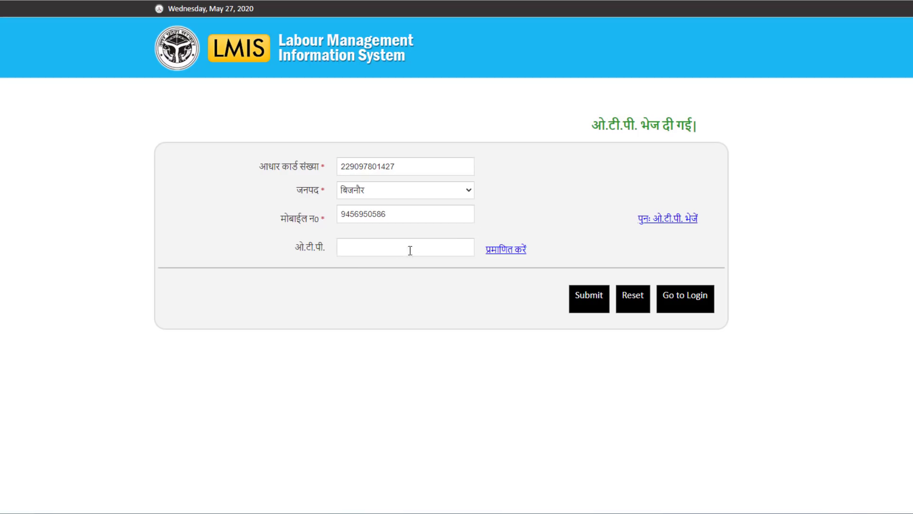
pyautogui.click(370, 246)
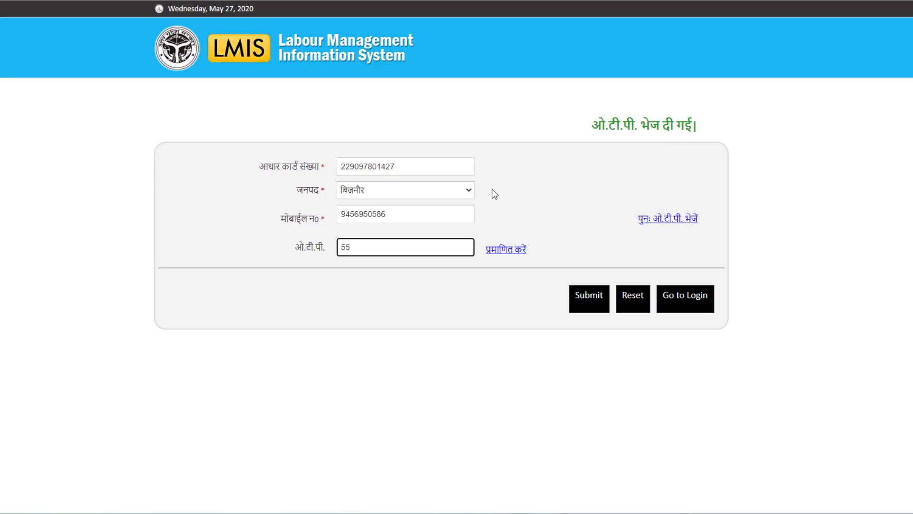
pyautogui.click(525, 247)
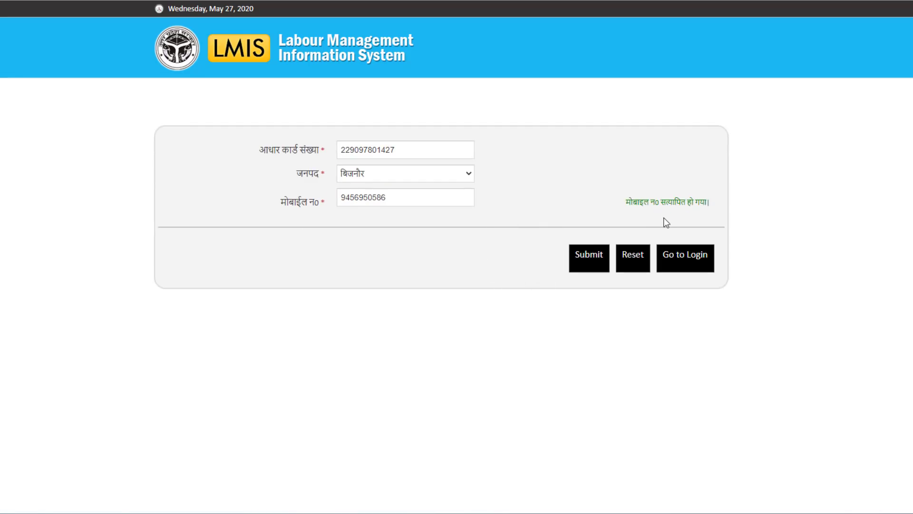
pyautogui.click(588, 260)
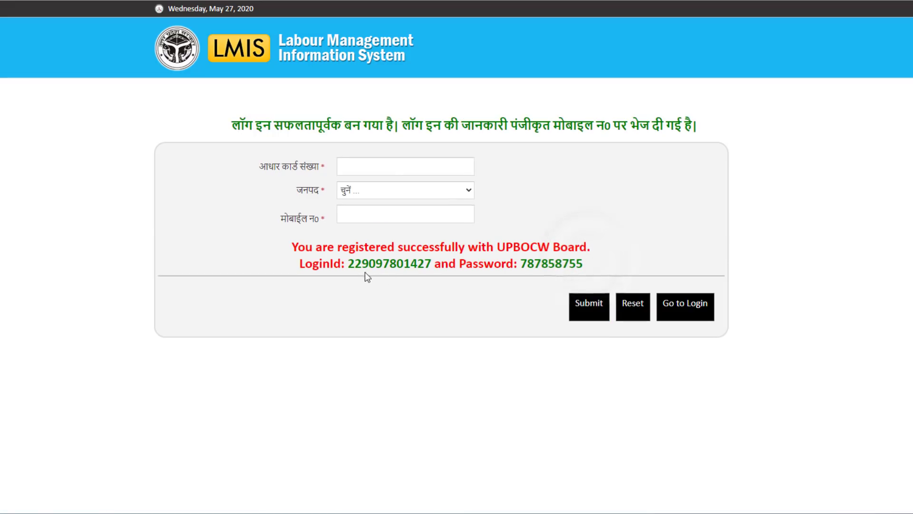
# Select the issued login ID from the success message, then go to the login page
pyautogui.moveTo(351, 264); pyautogui.dragTo(425, 263)
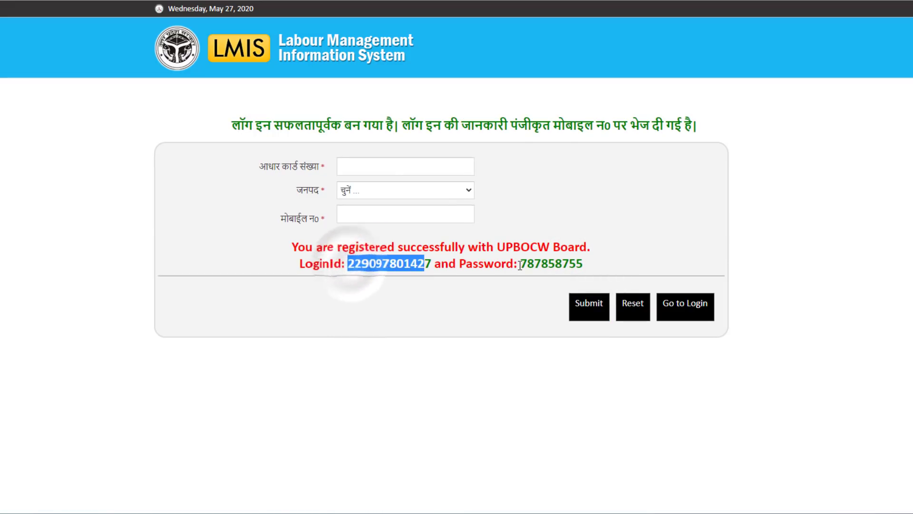
pyautogui.moveTo(292, 249); pyautogui.dragTo(587, 263)
pyautogui.click(369, 255)
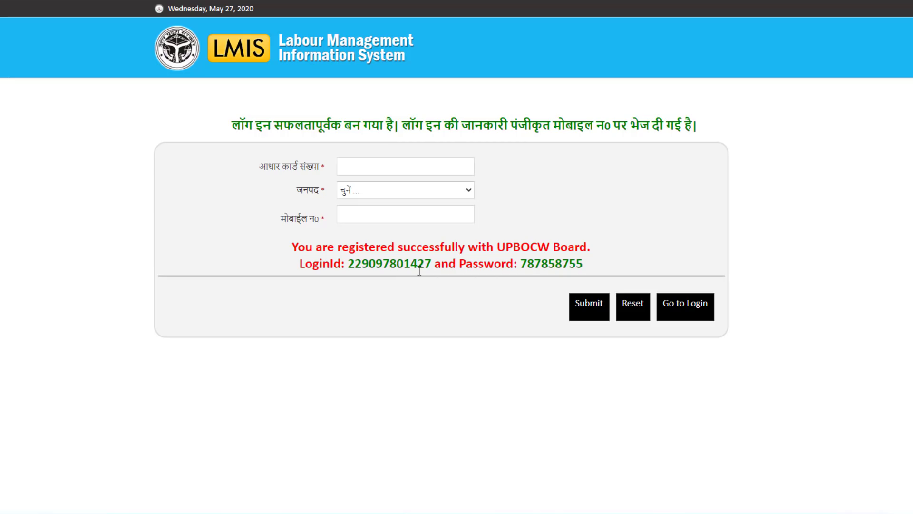
pyautogui.click(685, 314)
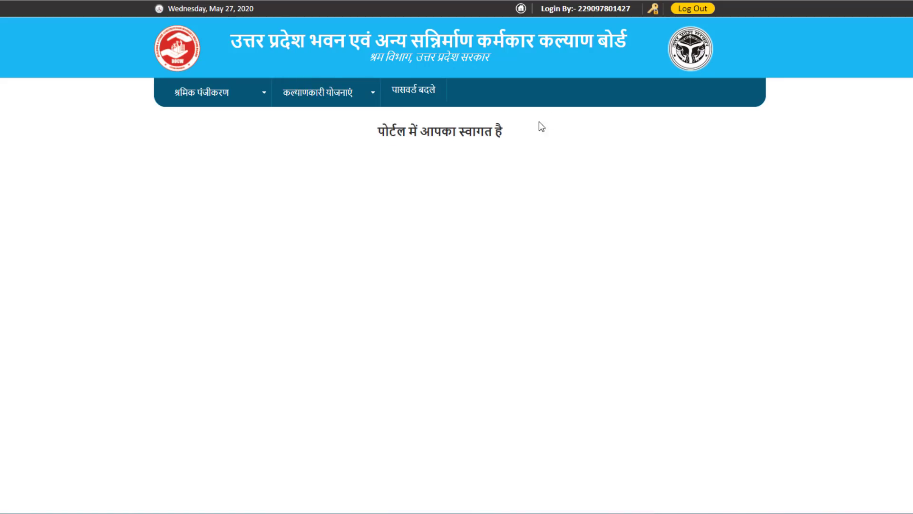
# Open पंजीकरण फार्म under श्रमिक पंजीकरण and scroll through the form
pyautogui.moveTo(265, 95)
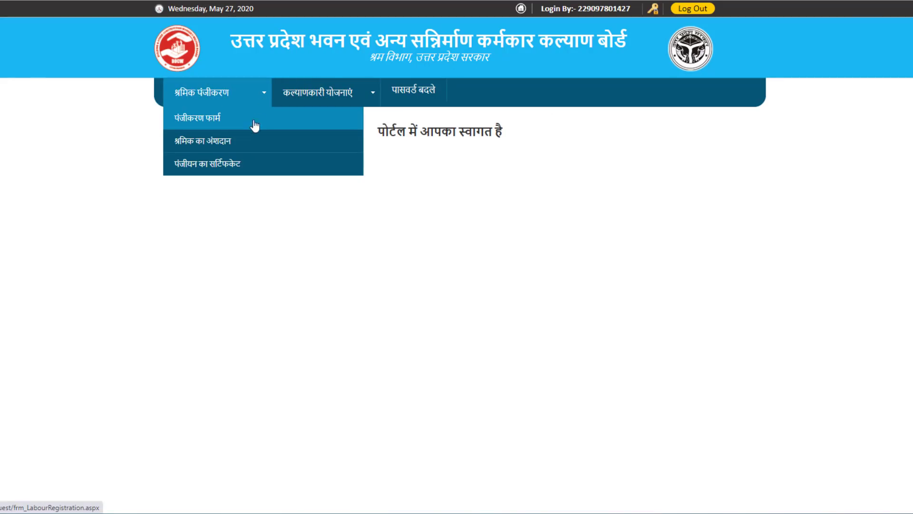
pyautogui.click(229, 123)
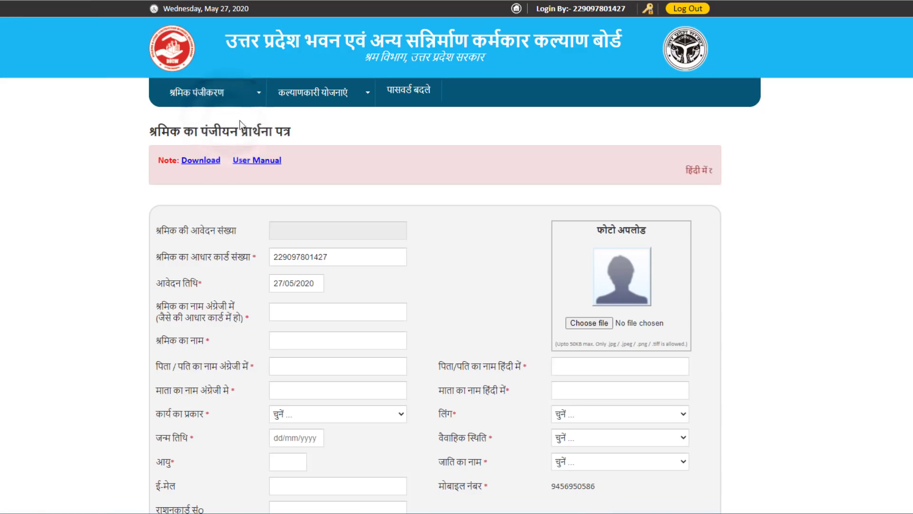
pyautogui.scroll(-2, 459, 236)
pyautogui.scroll(-6, 511, 327)
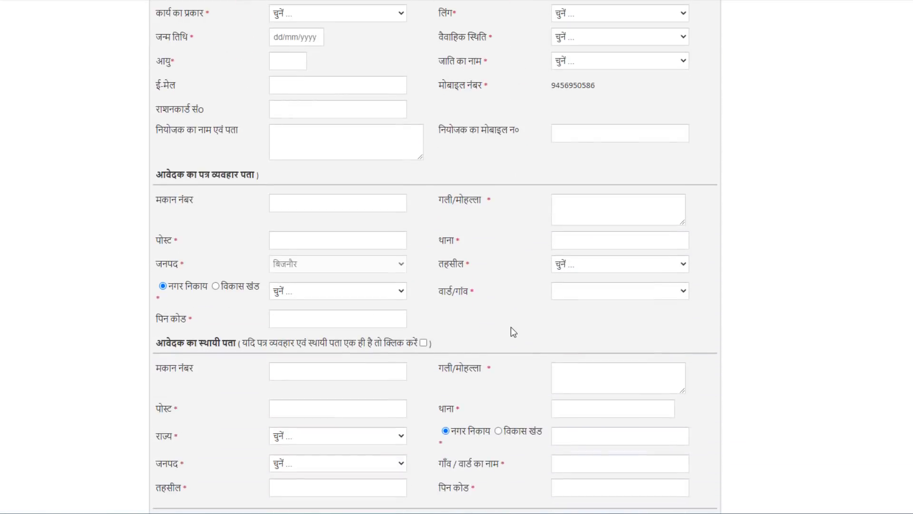
pyautogui.scroll(5, 511, 327)
pyautogui.scroll(3, 511, 327)
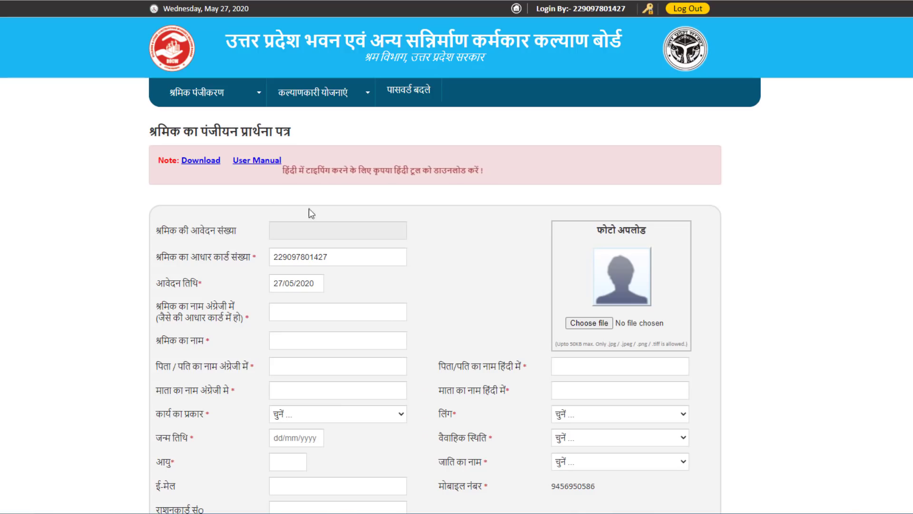
# Download the Hindi Google Input Tools installer, run it as administrator, and finish setup
pyautogui.click(216, 163)
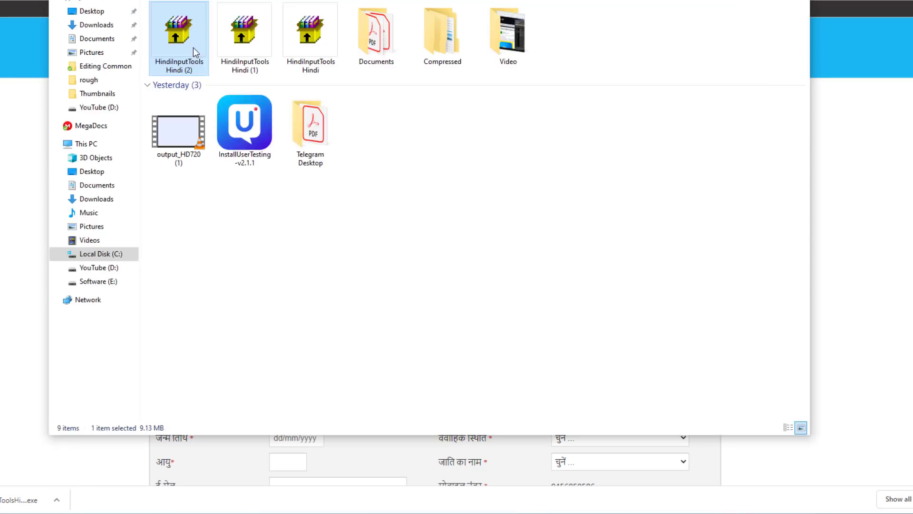
pyautogui.rightClick(193, 48)
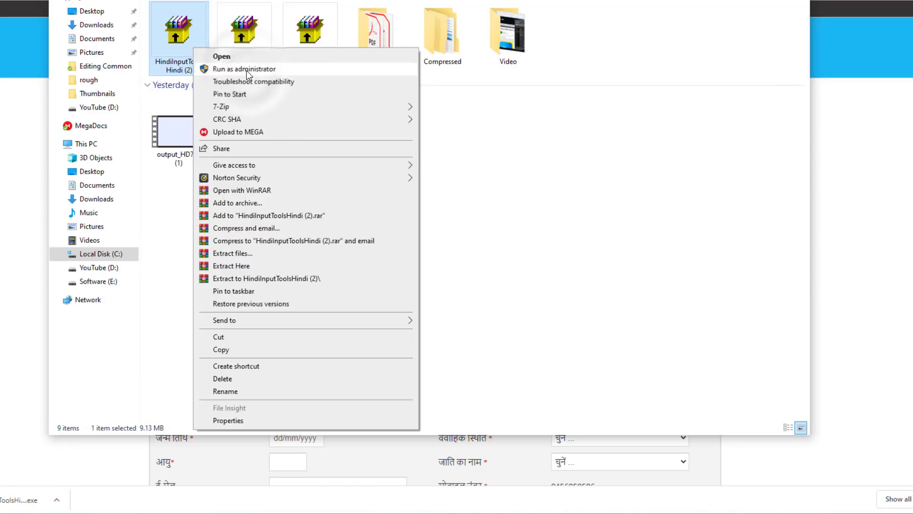
pyautogui.click(246, 70)
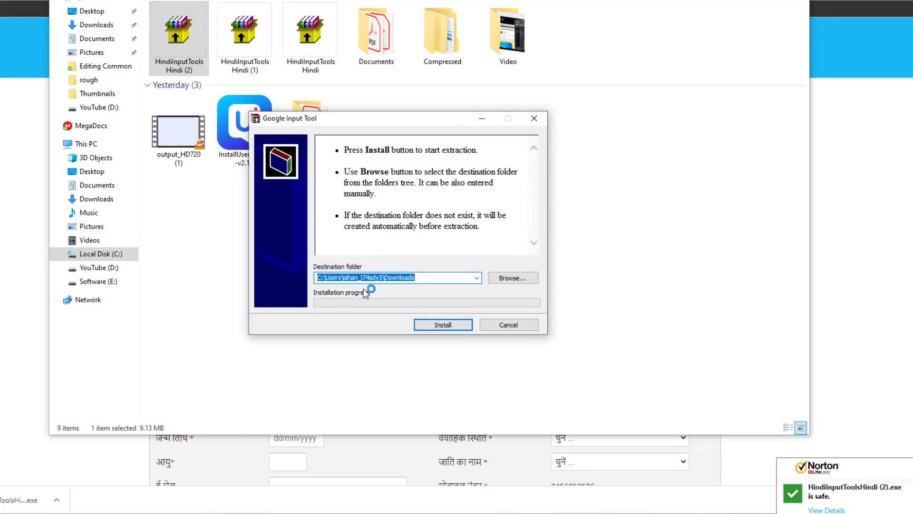
pyautogui.click(442, 325)
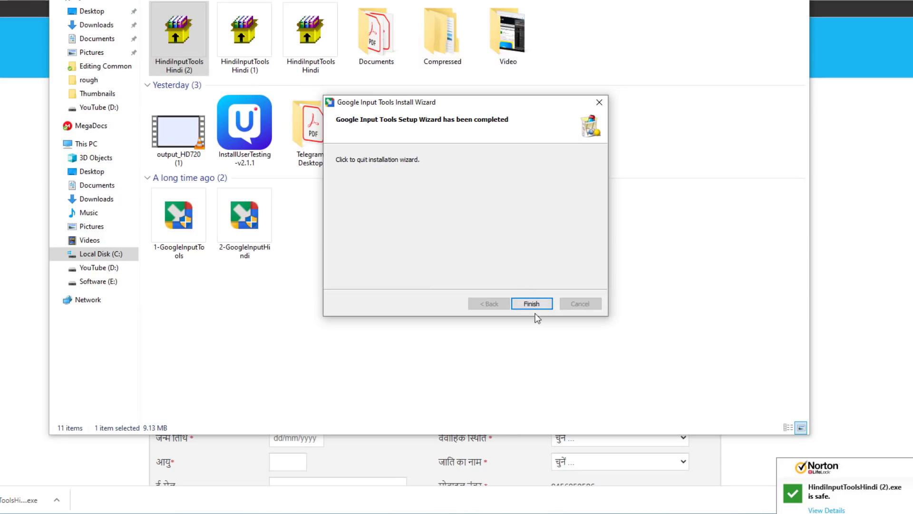
pyautogui.click(534, 304)
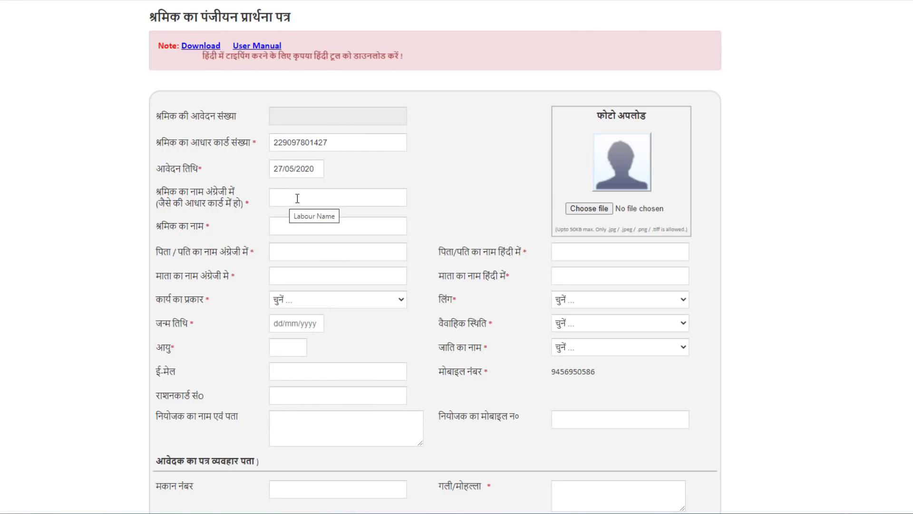
# Enter the worker's name in English in the name field
pyautogui.click(297, 198)
pyautogui.click(296, 222)
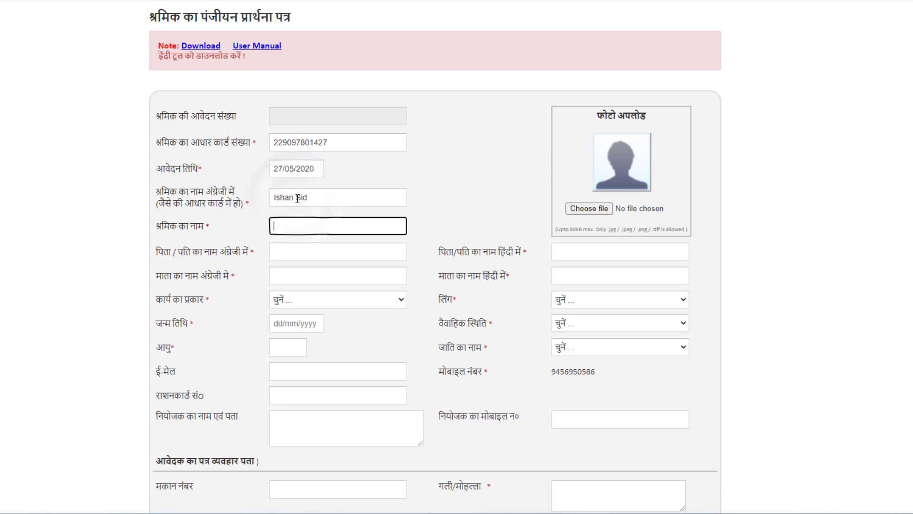
pyautogui.scroll(-1, 296, 222)
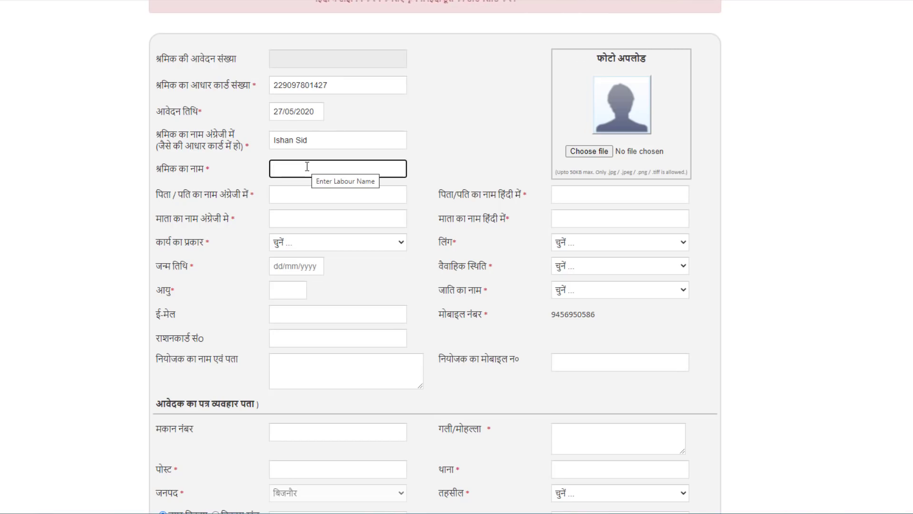
pyautogui.scroll(4, 314, 200)
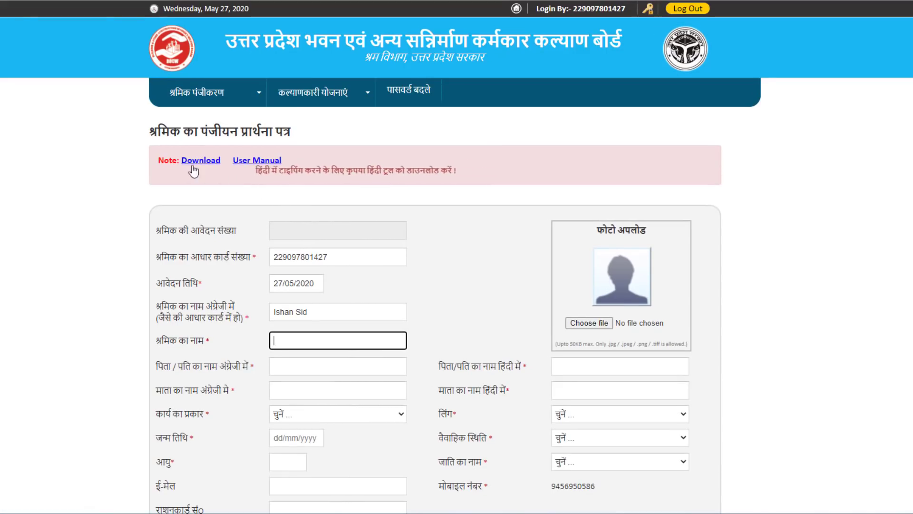
pyautogui.scroll(-3, 423, 326)
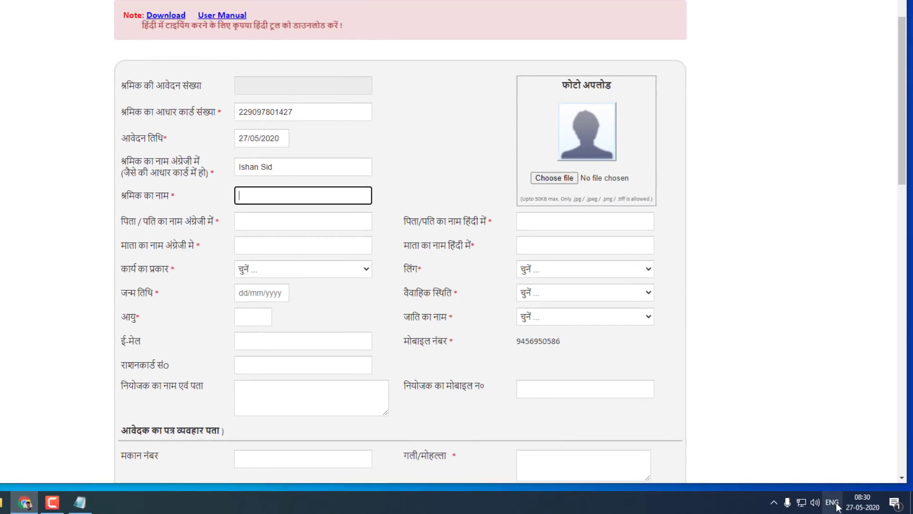
# Switch input to Hindi Google Input Tools and enter the worker's and father's names in Hindi
pyautogui.click(842, 510)
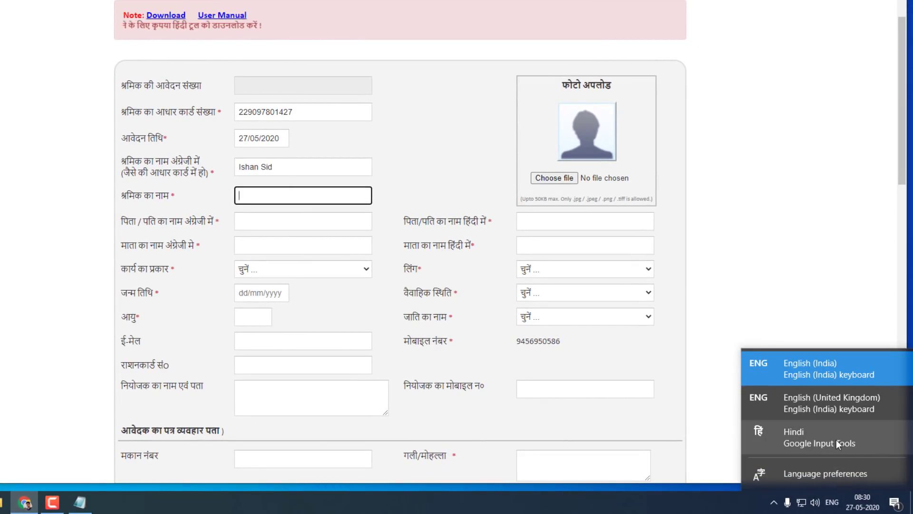
pyautogui.click(818, 439)
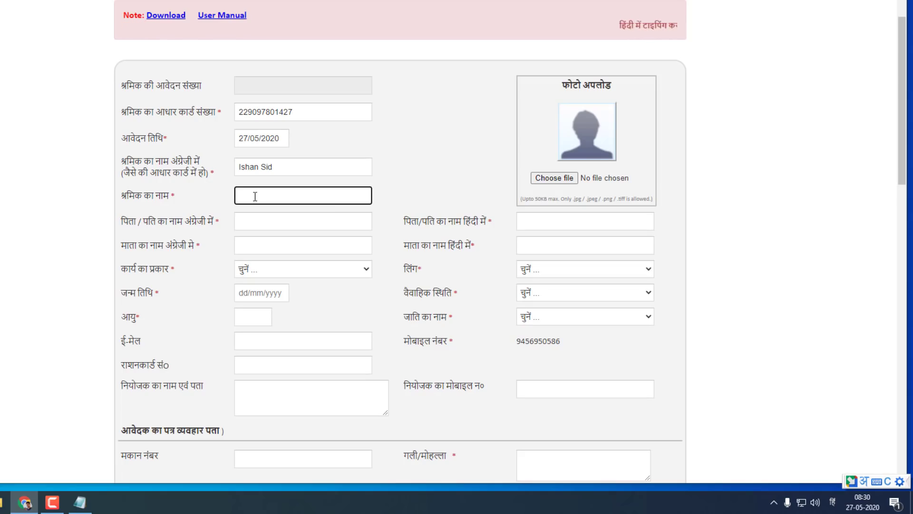
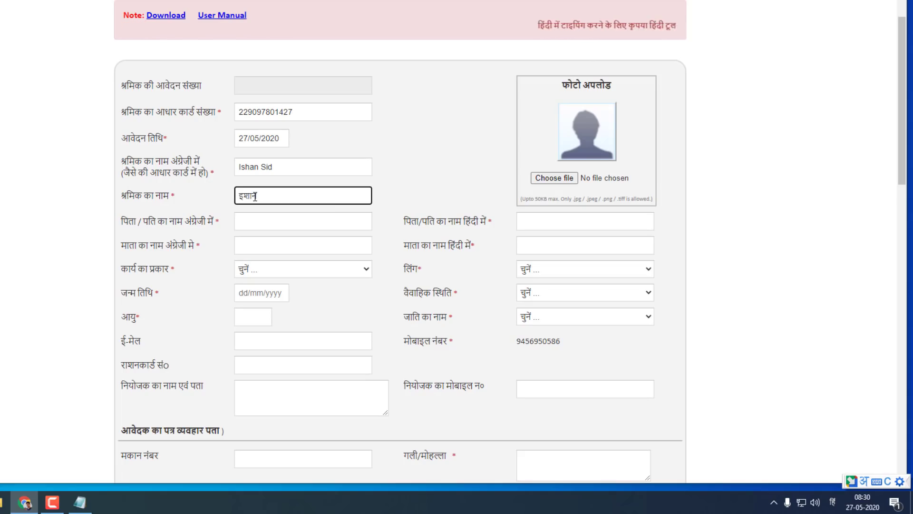
pyautogui.scroll(-1, 250, 168)
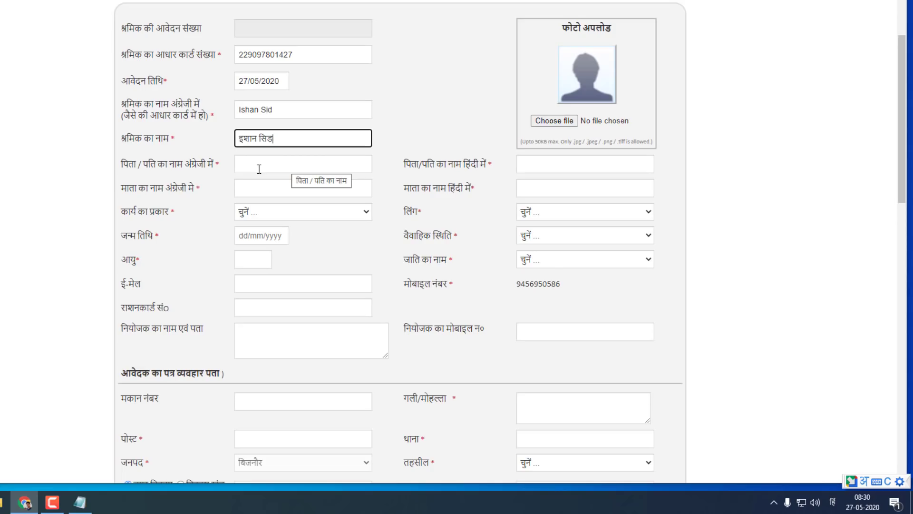
pyautogui.click(560, 165)
pyautogui.write('अनीस')
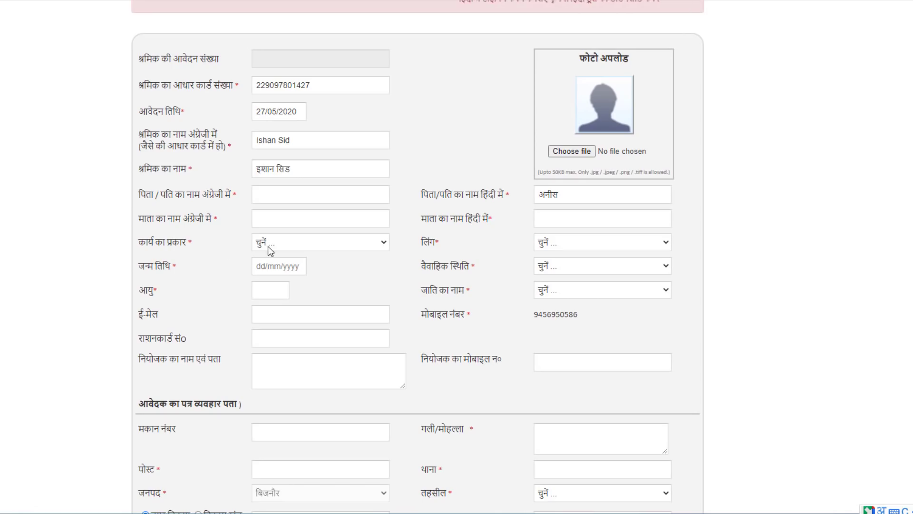
# Choose 13- इलैक्ट्रिक वर्क as the work type
pyautogui.click(284, 248)
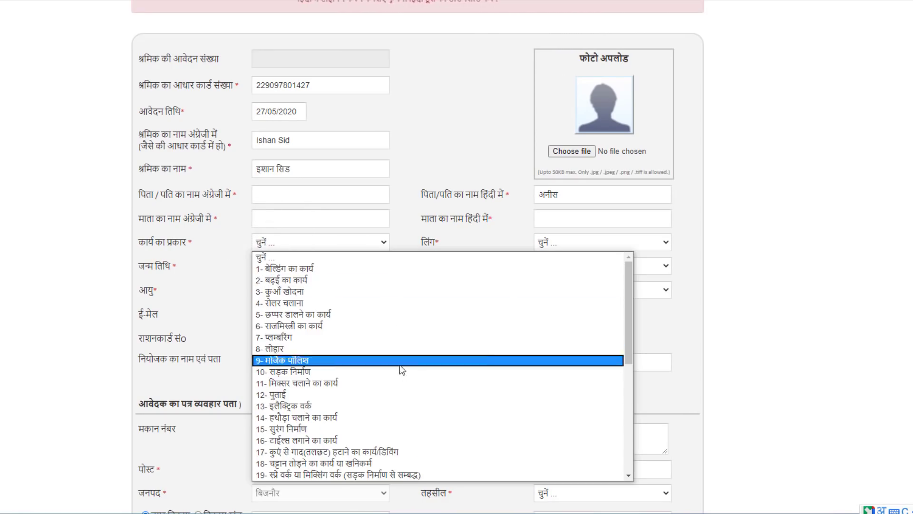
pyautogui.scroll(-7, 401, 369)
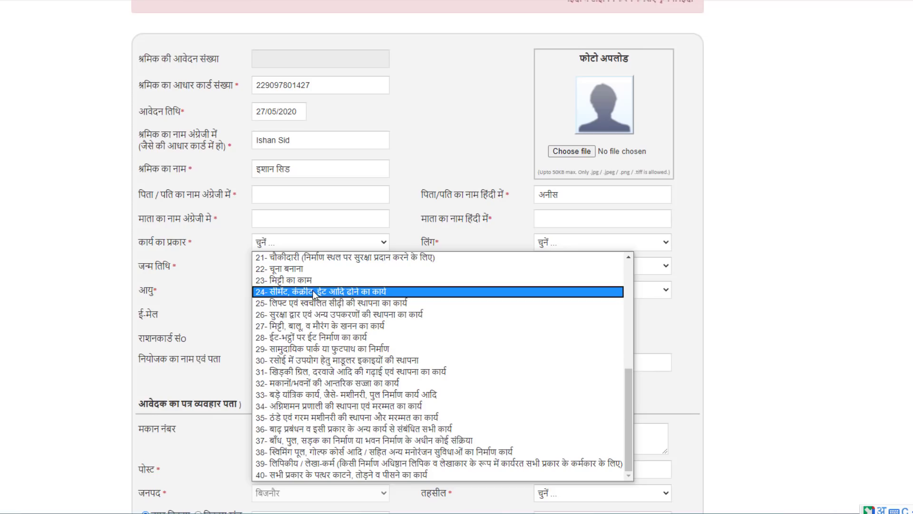
pyautogui.scroll(3, 318, 298)
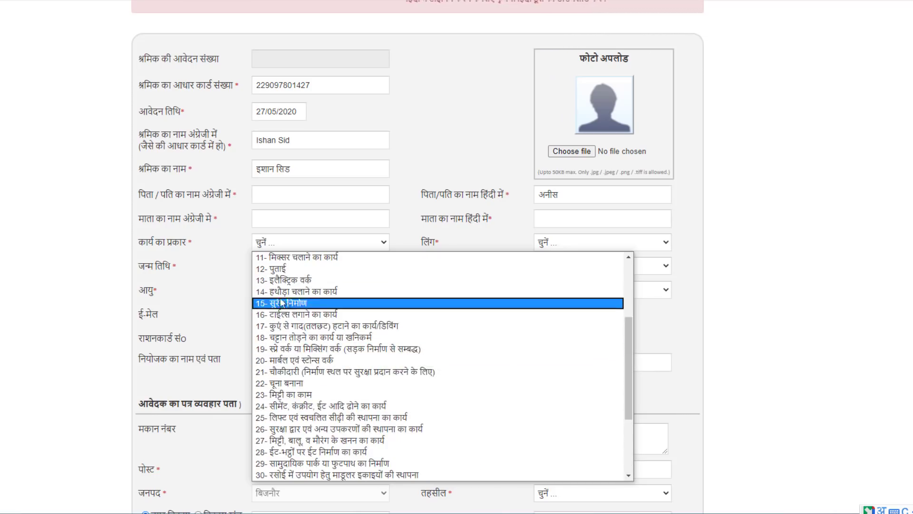
pyautogui.click(302, 284)
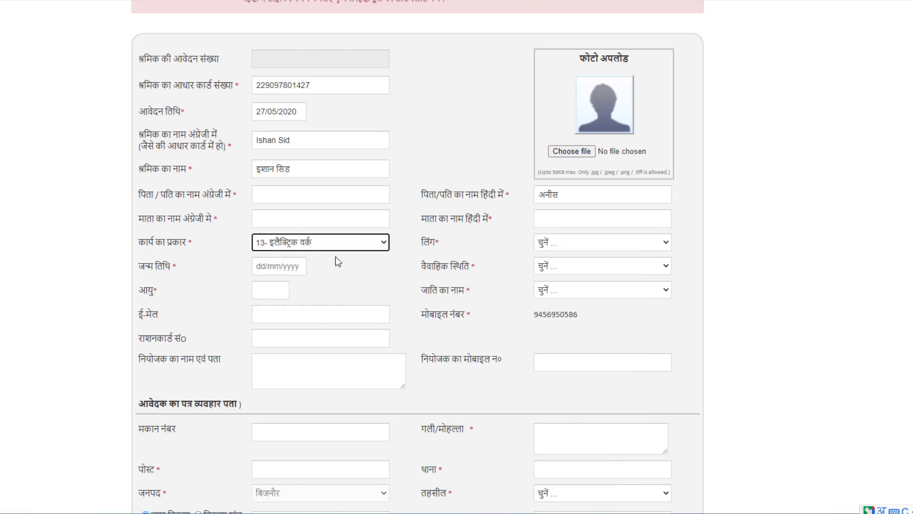
pyautogui.click(555, 246)
pyautogui.click(566, 271)
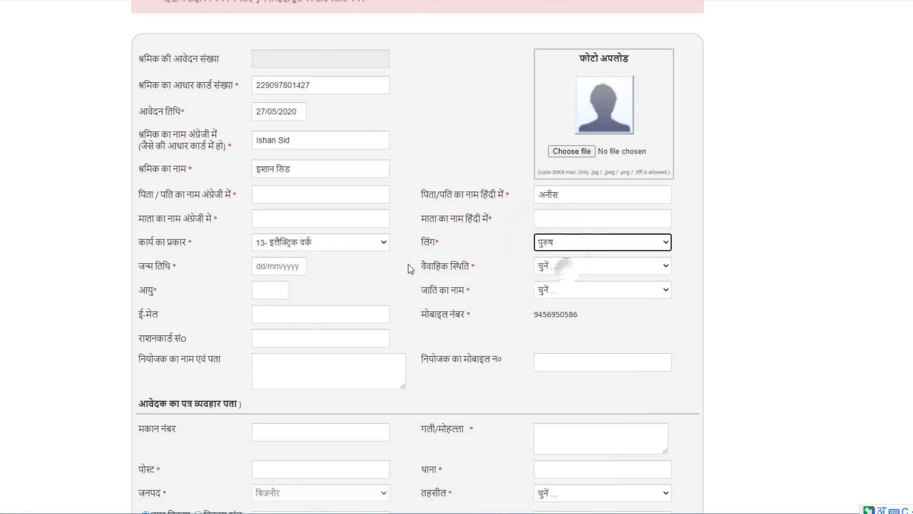
pyautogui.click(277, 266)
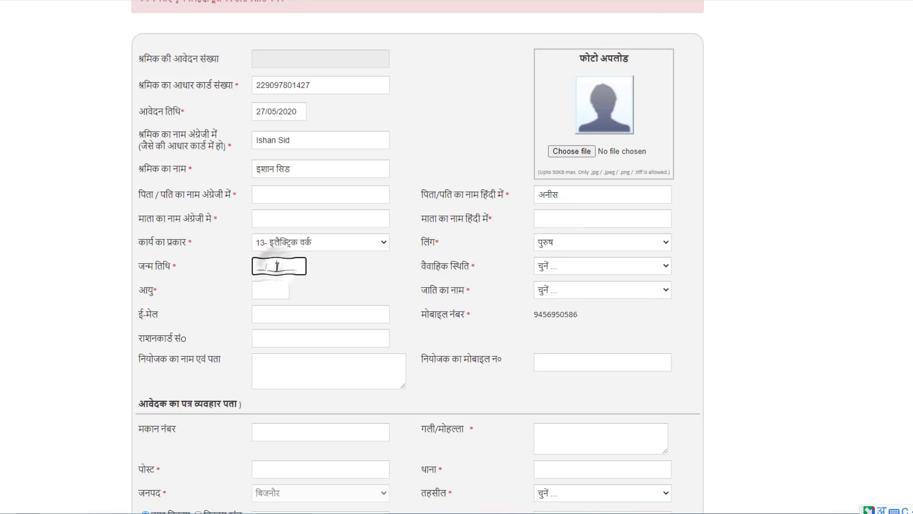
pyautogui.click(261, 264)
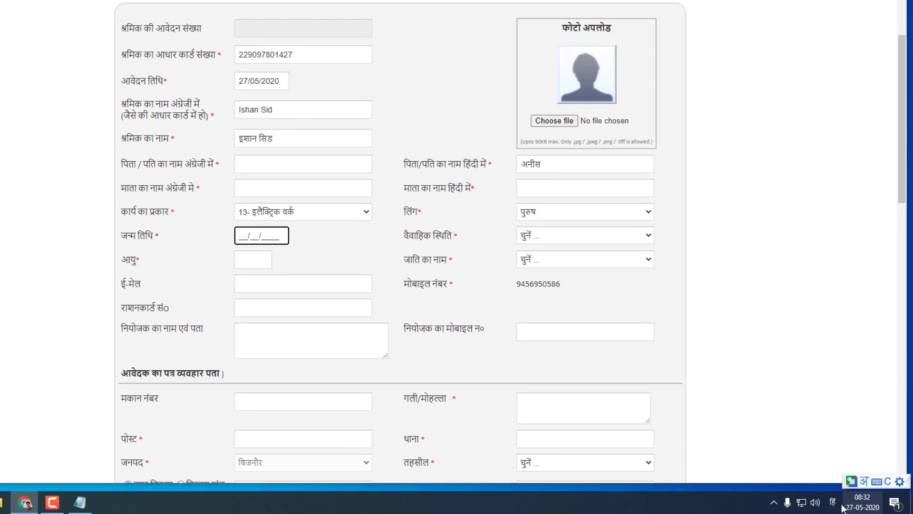
pyautogui.click(831, 503)
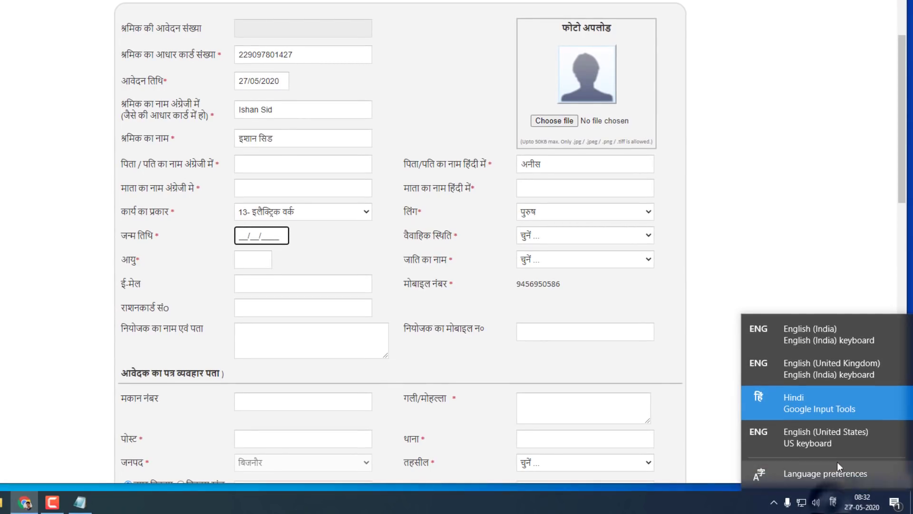
pyautogui.click(831, 342)
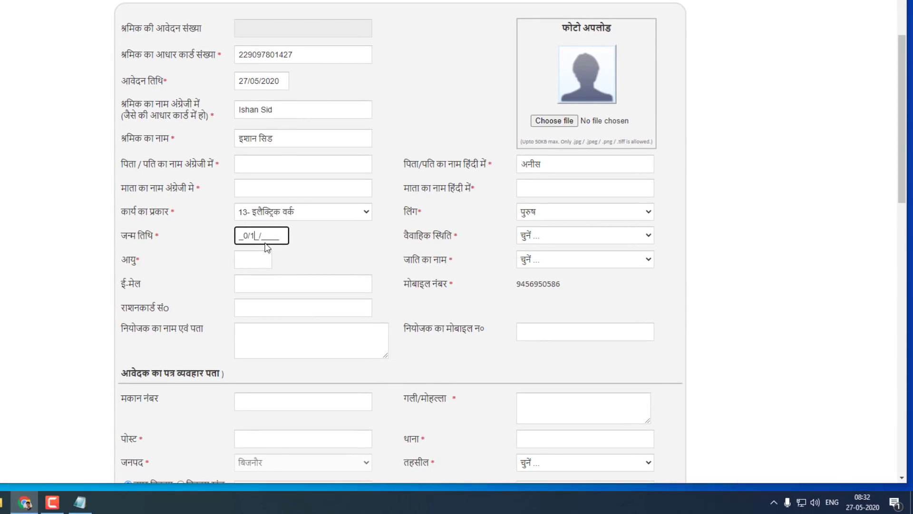
pyautogui.write('1996')
# Set marital status to अविवाहित and caste to सामान्य
pyautogui.click(544, 236)
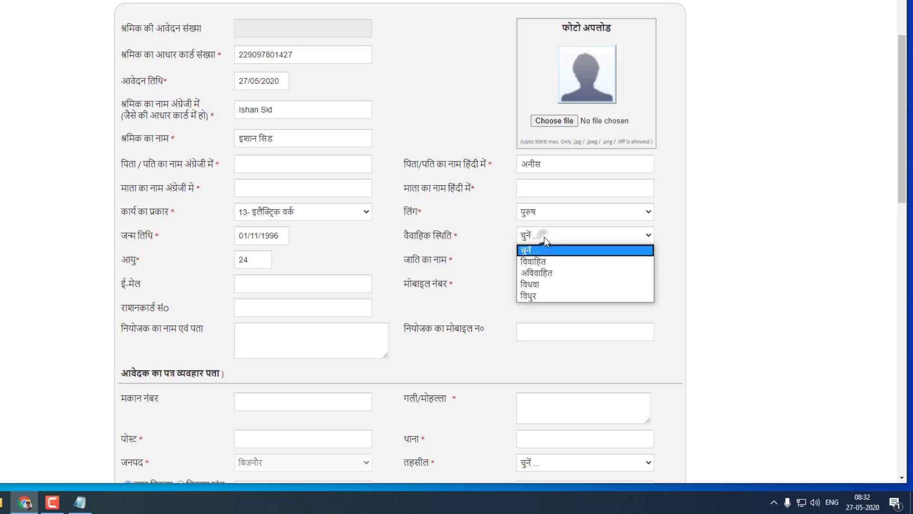
pyautogui.click(559, 273)
pyautogui.click(553, 261)
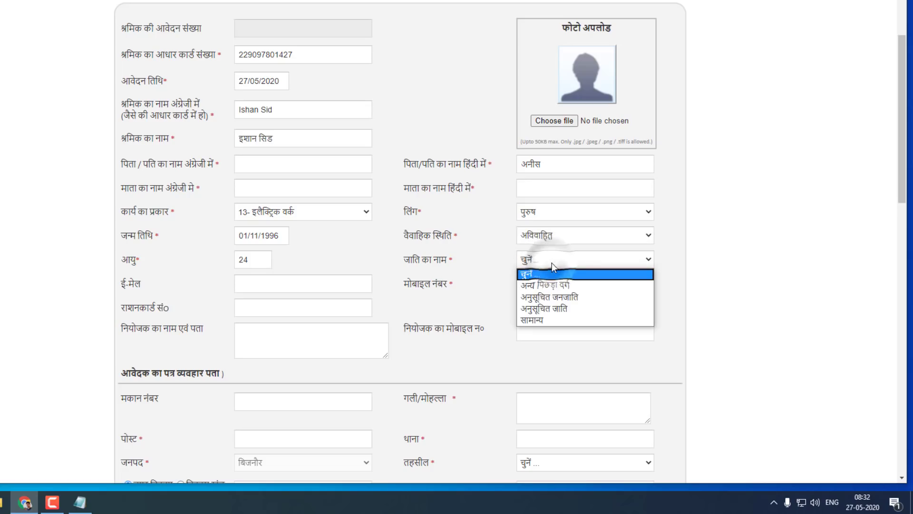
pyautogui.click(573, 320)
pyautogui.scroll(-1, 281, 238)
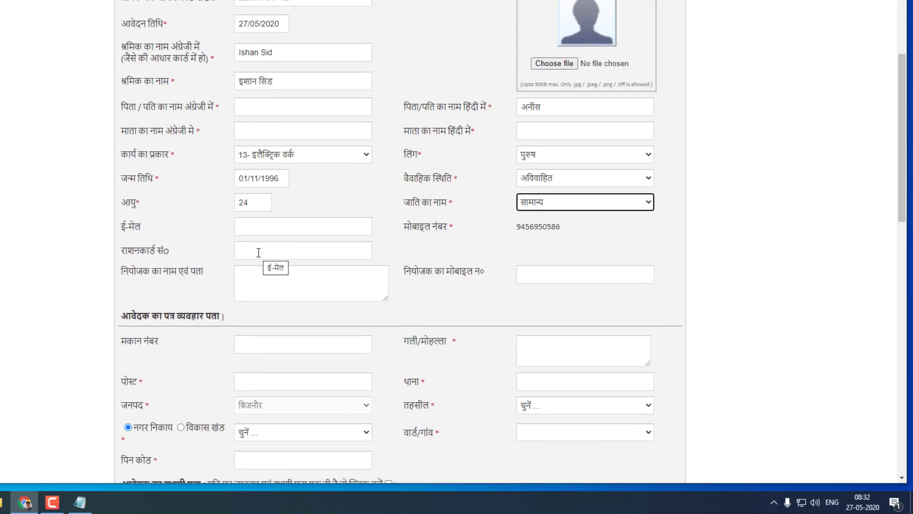
# Switch input to Hindi and enter the employer's name and place in नियोजक का नाम एवं पता
pyautogui.scroll(-1, 259, 252)
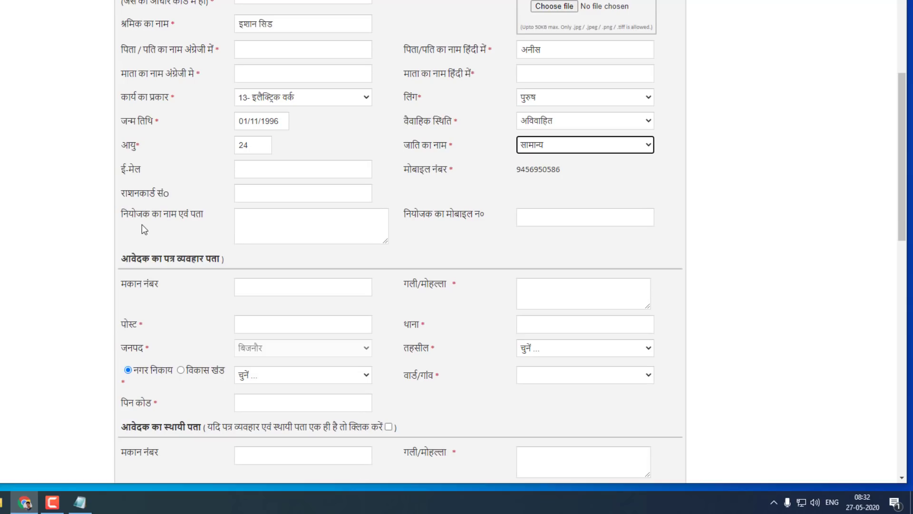
pyautogui.click(261, 223)
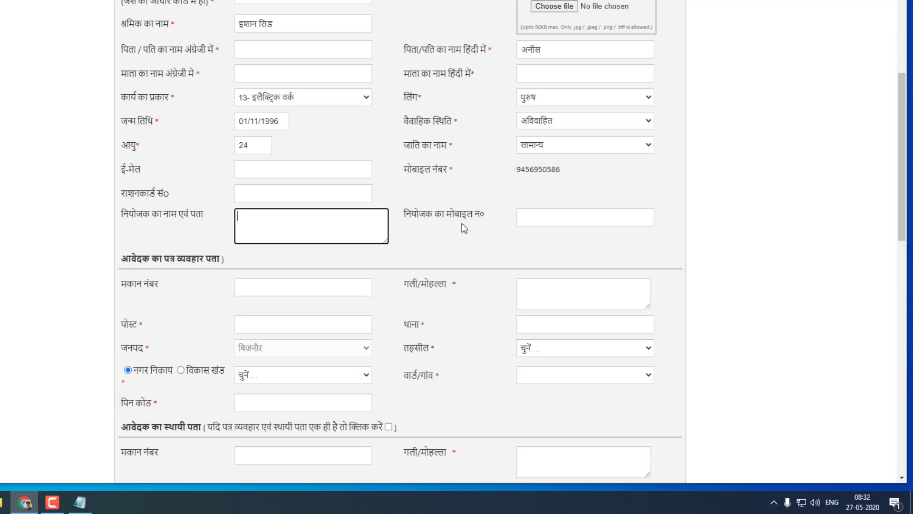
pyautogui.click(832, 502)
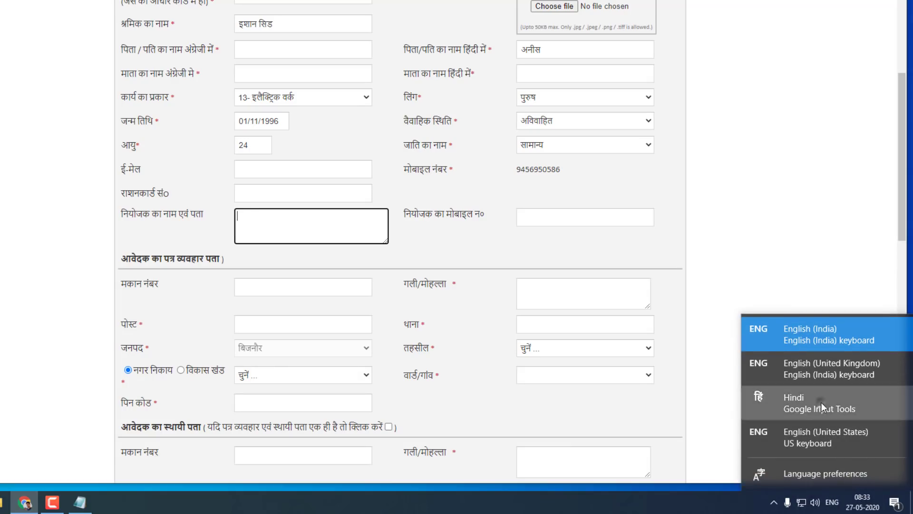
pyautogui.click(821, 401)
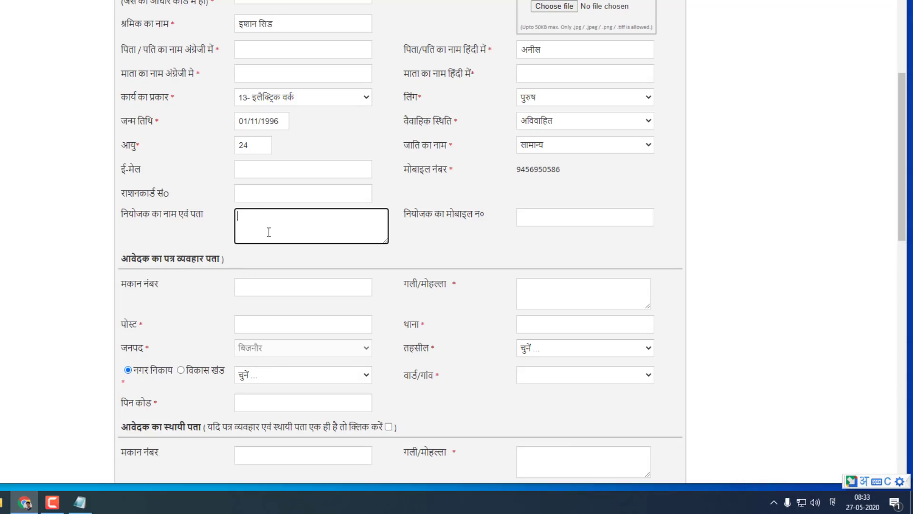
pyautogui.scroll(-3, 285, 224)
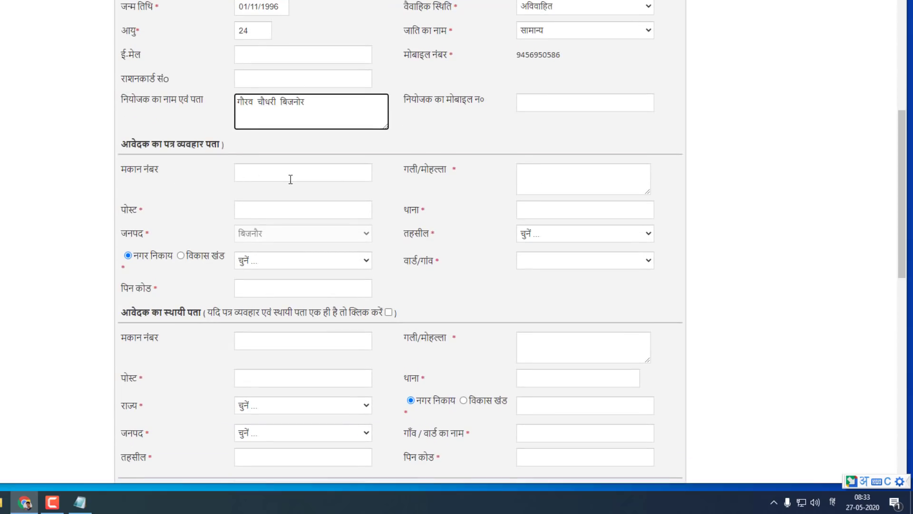
pyautogui.scroll(-1, 483, 190)
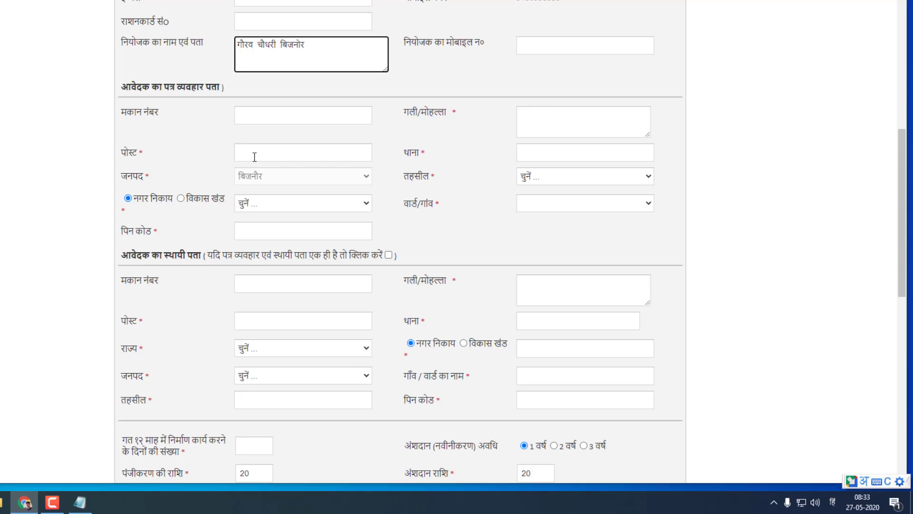
# Enter बिजनोर as थाना and choose बिजनोर as तहसील
pyautogui.click(557, 155)
pyautogui.write('बिजनोर')
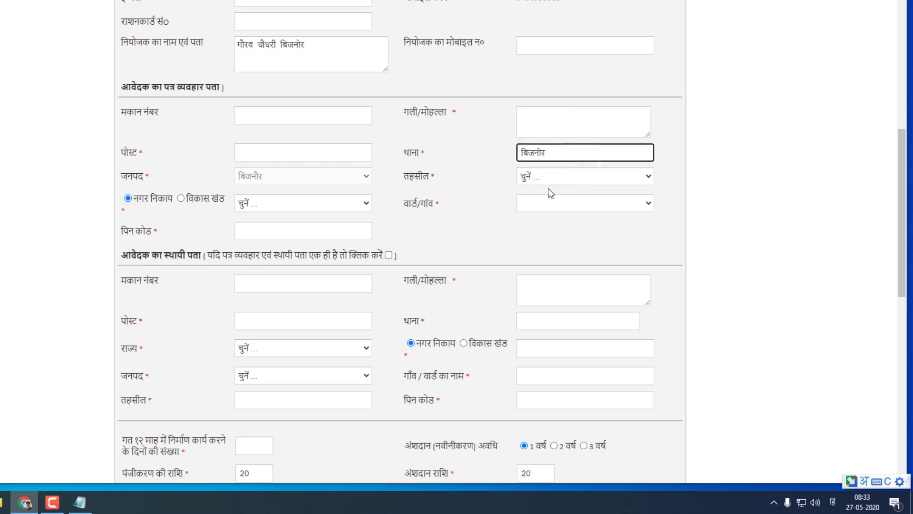
pyautogui.click(569, 183)
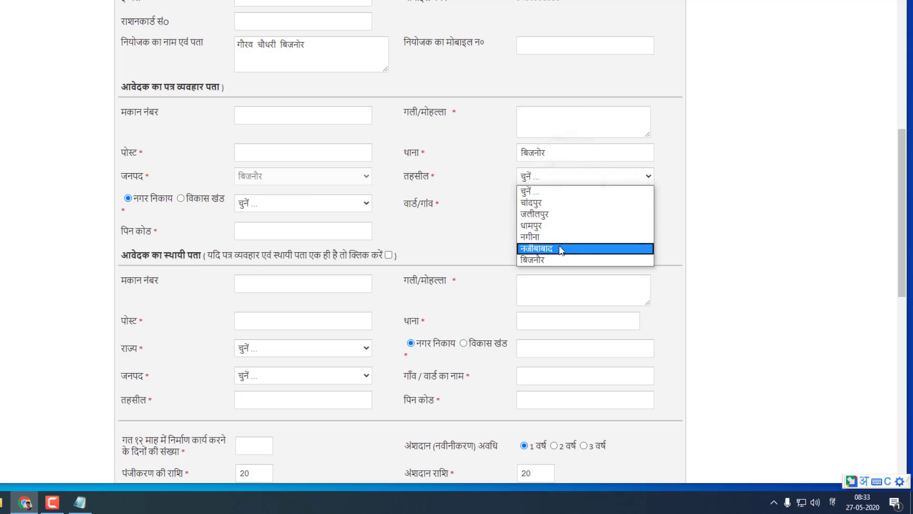
pyautogui.click(560, 259)
pyautogui.scroll(-1, 316, 212)
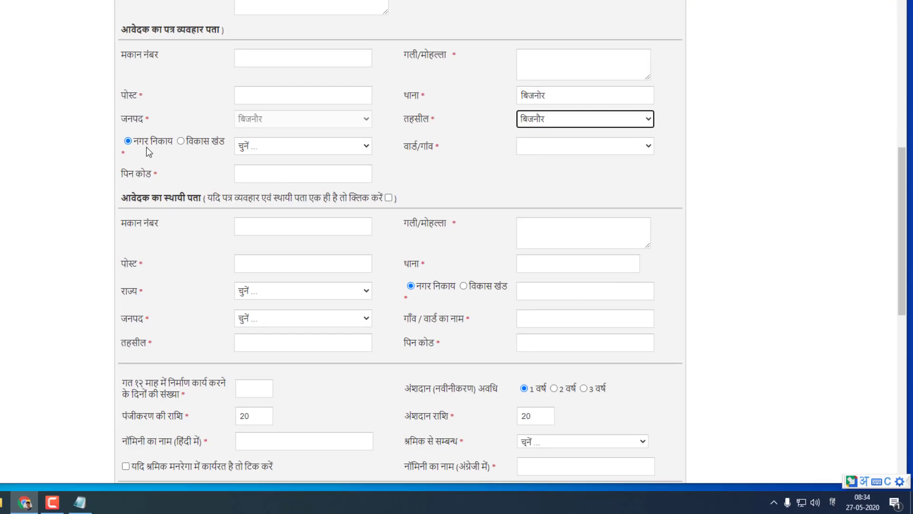
# After trying विकास खंड, keep नगर निकाय and choose ward 21-बाजार शम्बा, ब्रहमनान,सोतियान
pyautogui.click(189, 155)
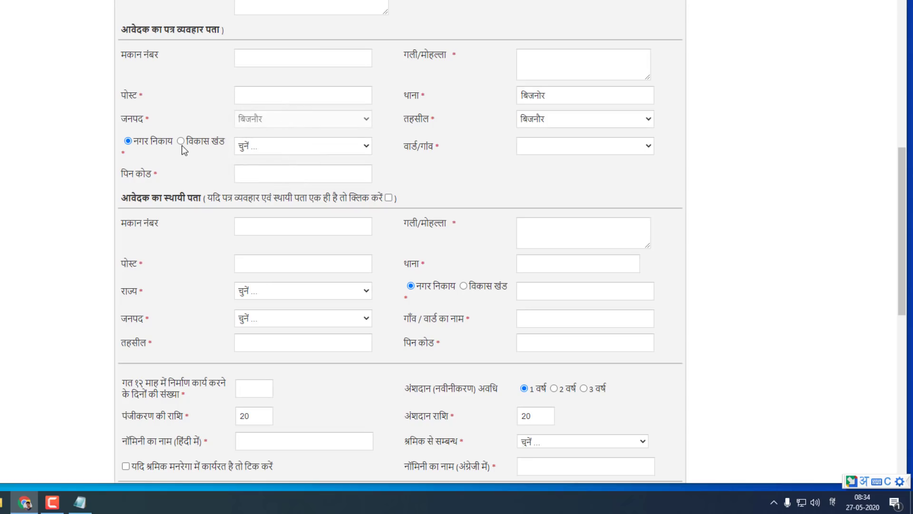
pyautogui.click(181, 142)
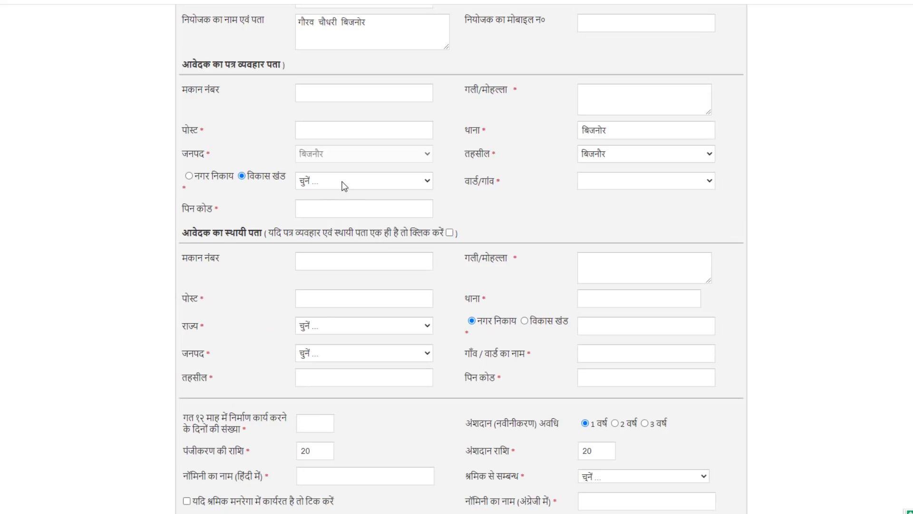
pyautogui.click(344, 185)
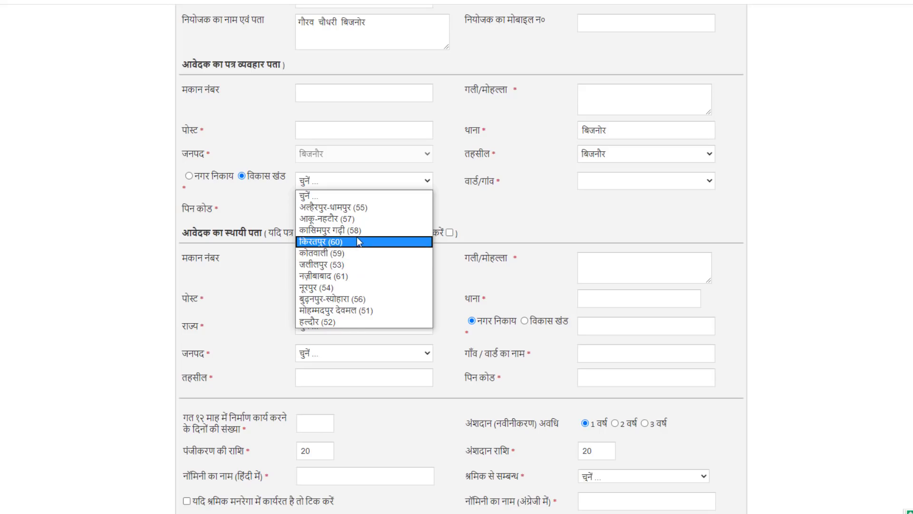
pyautogui.click(336, 310)
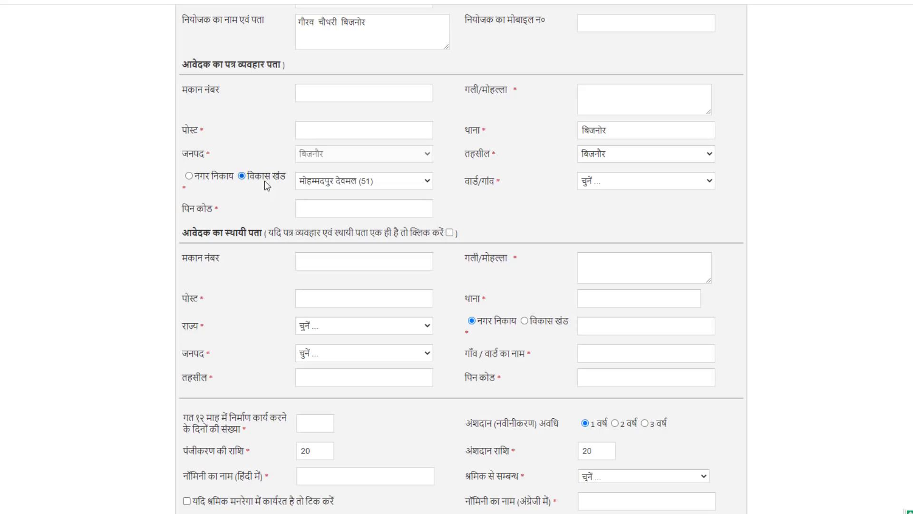
pyautogui.click(624, 184)
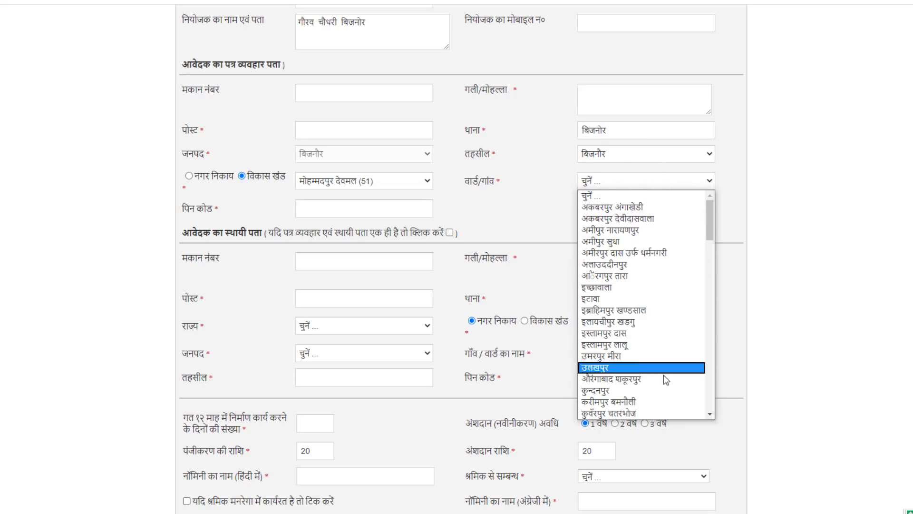
pyautogui.click(189, 176)
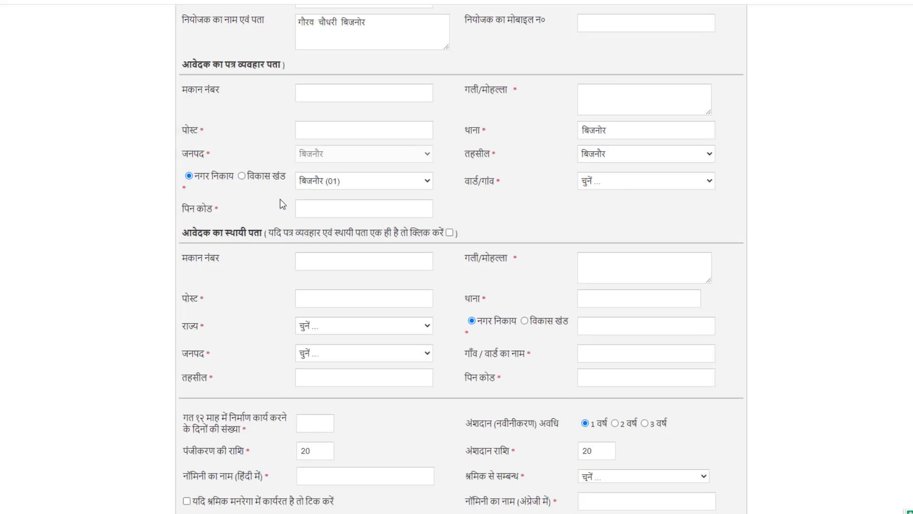
pyautogui.click(613, 183)
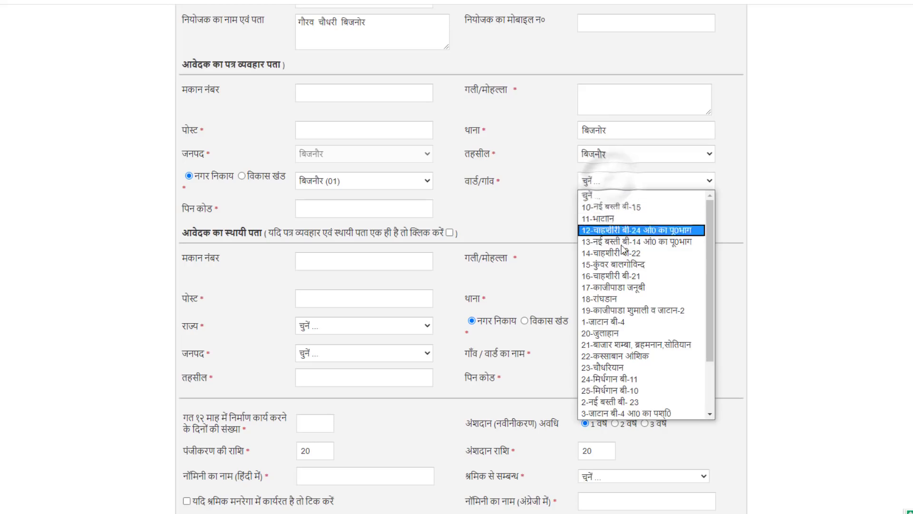
pyautogui.click(636, 345)
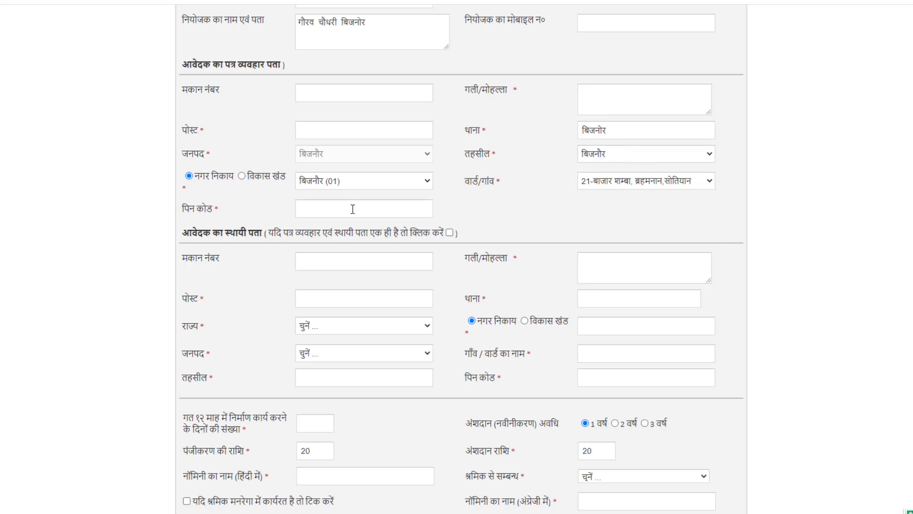
# Select the 3 वर्ष renewal period, raising the contribution amount to 60
pyautogui.scroll(-2, 352, 208)
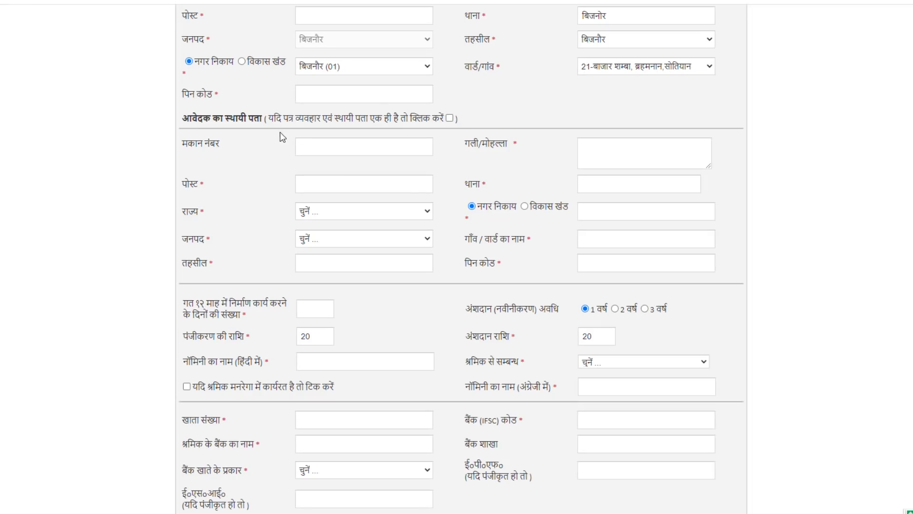
pyautogui.scroll(1, 409, 214)
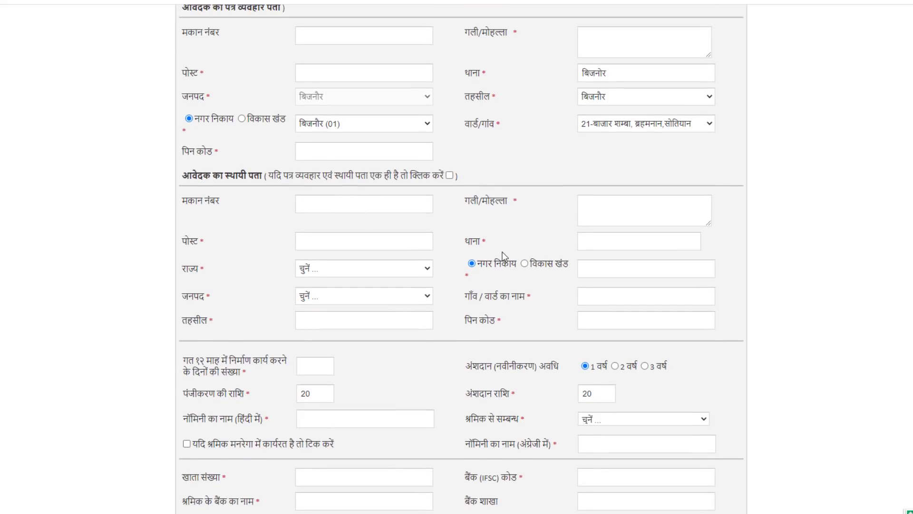
pyautogui.scroll(1, 502, 252)
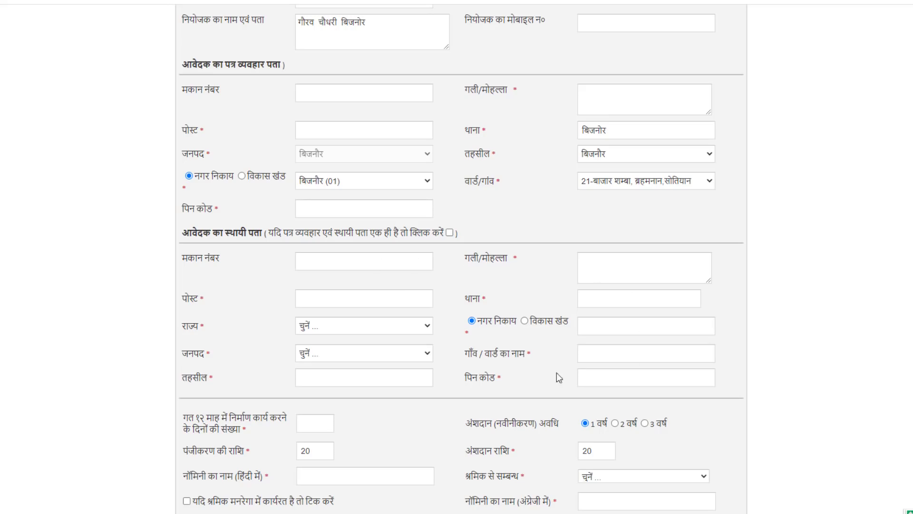
pyautogui.scroll(-3, 358, 340)
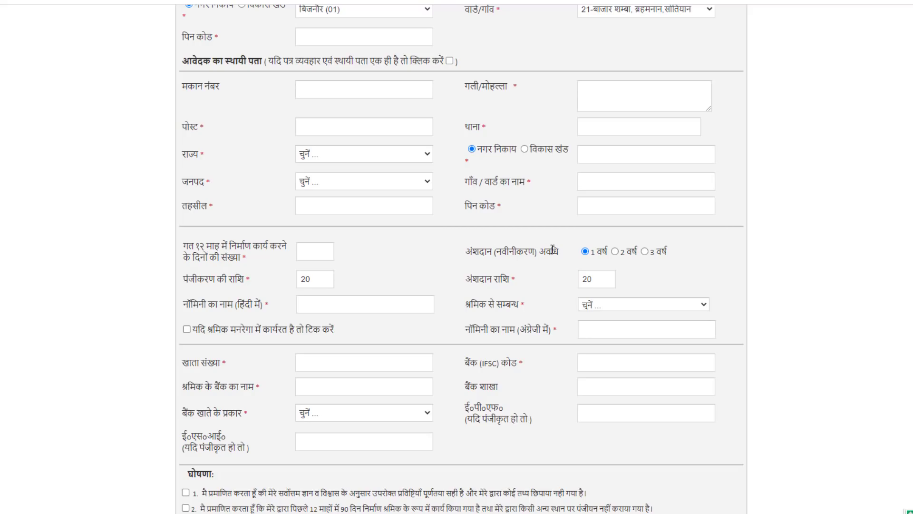
pyautogui.click(645, 251)
pyautogui.scroll(-17, 677, 347)
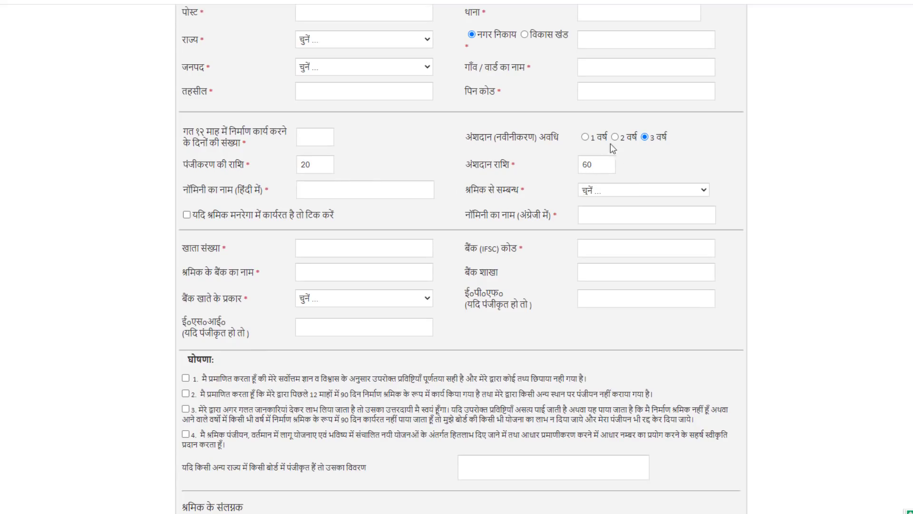
# Reset renewal period to 1 वर्ष, choose पिता as nominee relation, leave MGNREGA unticked
pyautogui.click(586, 138)
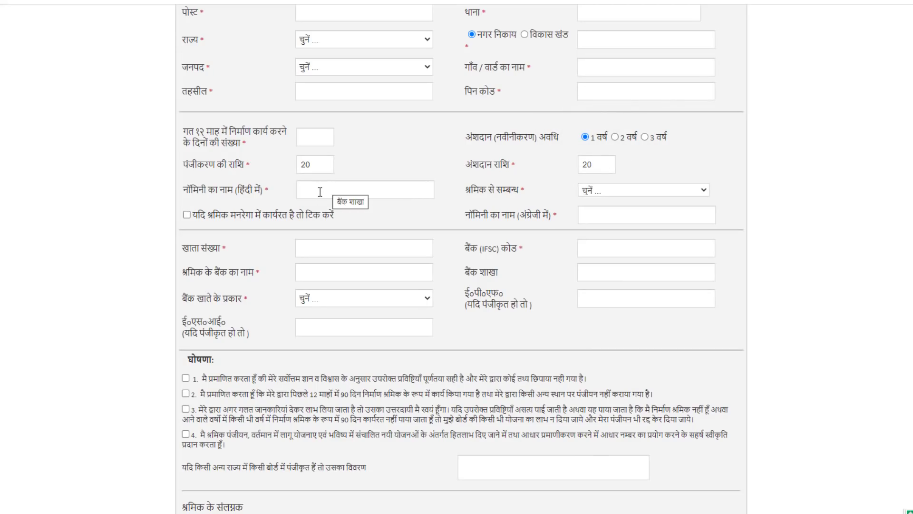
pyautogui.click(624, 192)
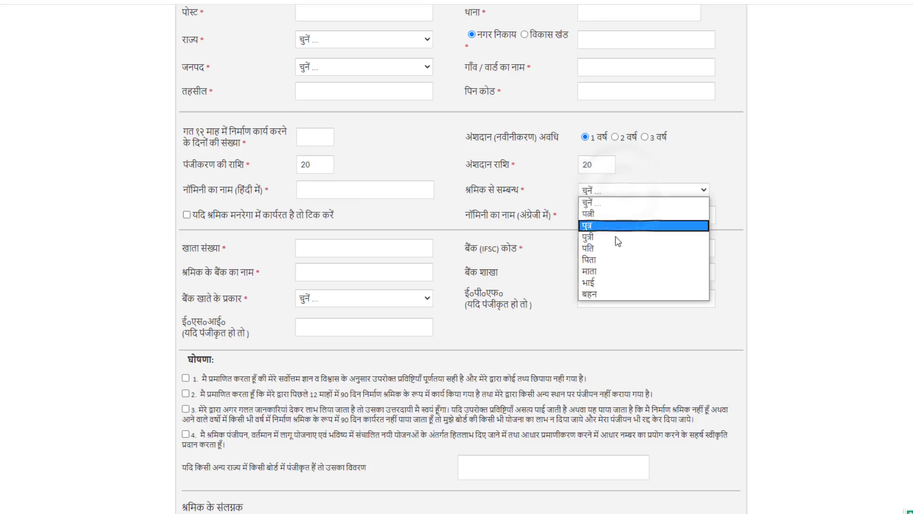
pyautogui.click(614, 261)
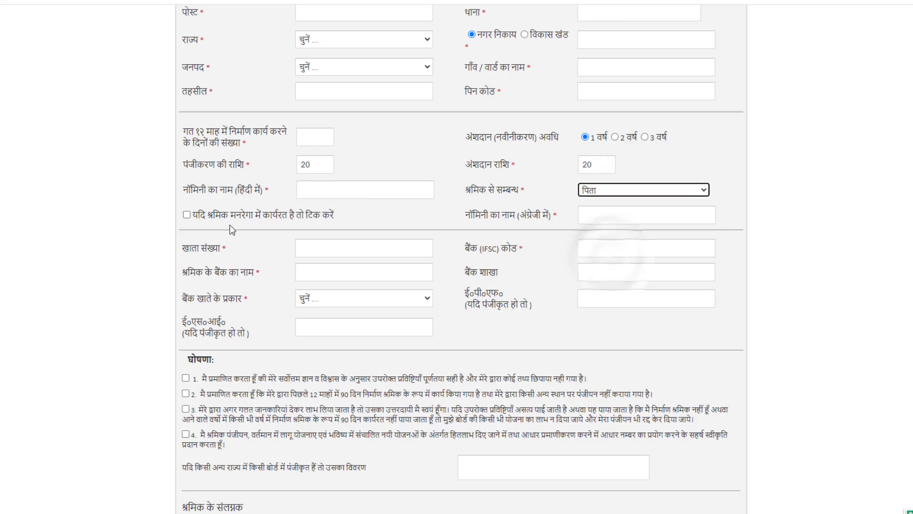
pyautogui.click(187, 215)
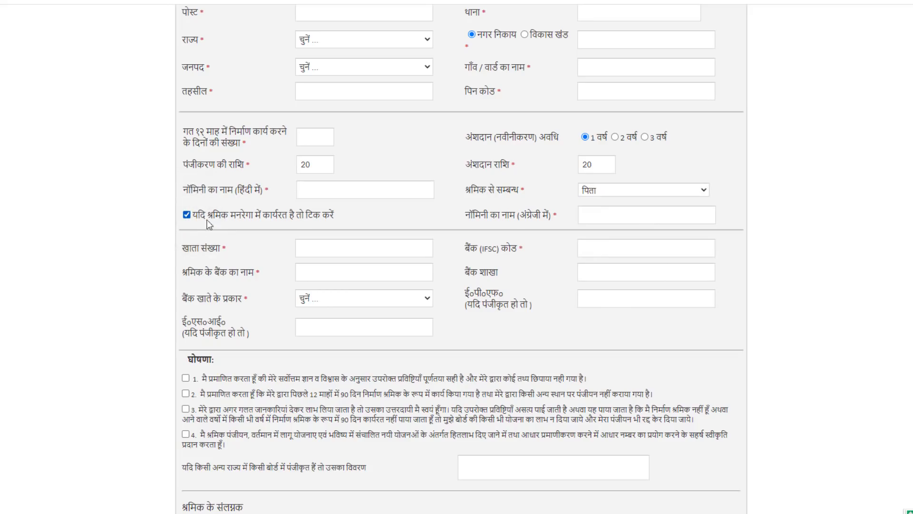
pyautogui.click(187, 216)
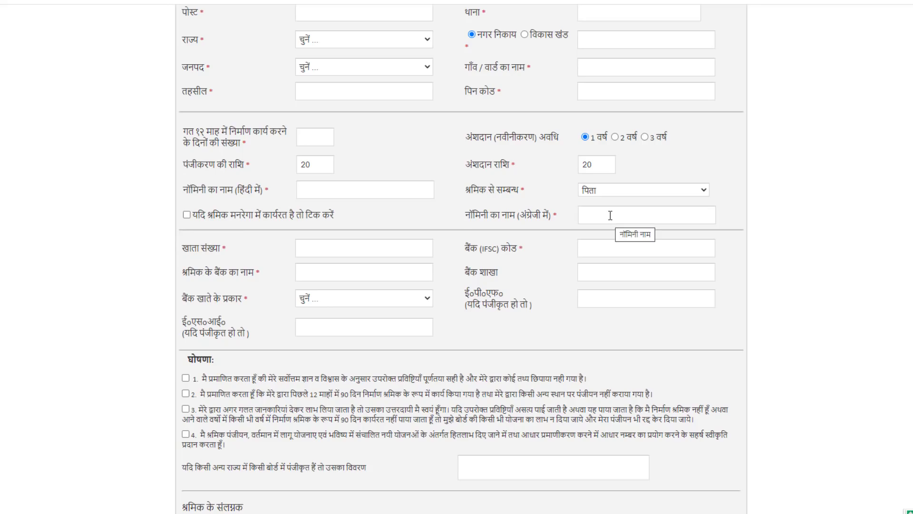
pyautogui.scroll(-1, 333, 233)
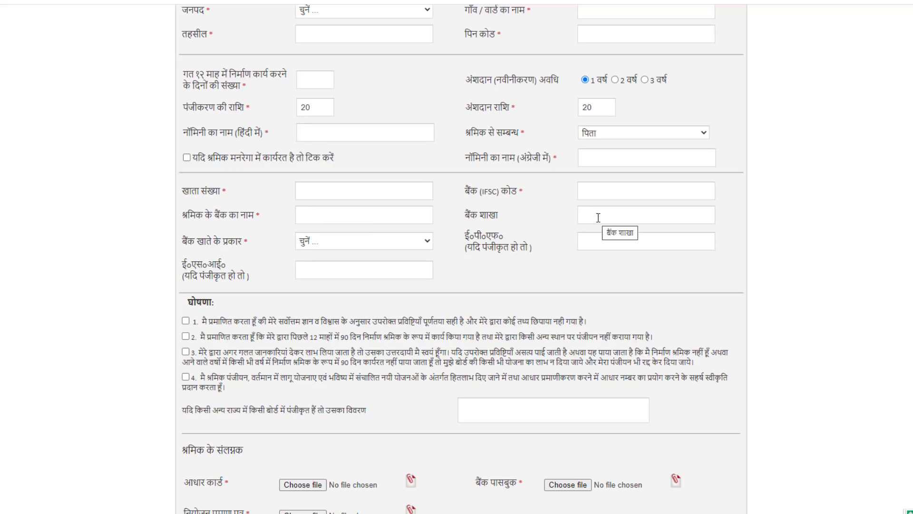
# Choose जनधन in the बैंक खाते के प्रकार dropdown
pyautogui.click(402, 245)
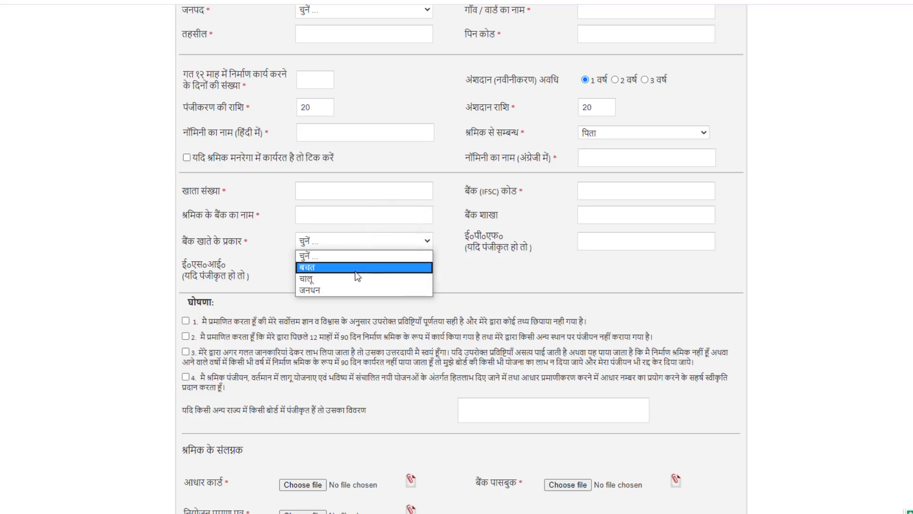
pyautogui.click(354, 289)
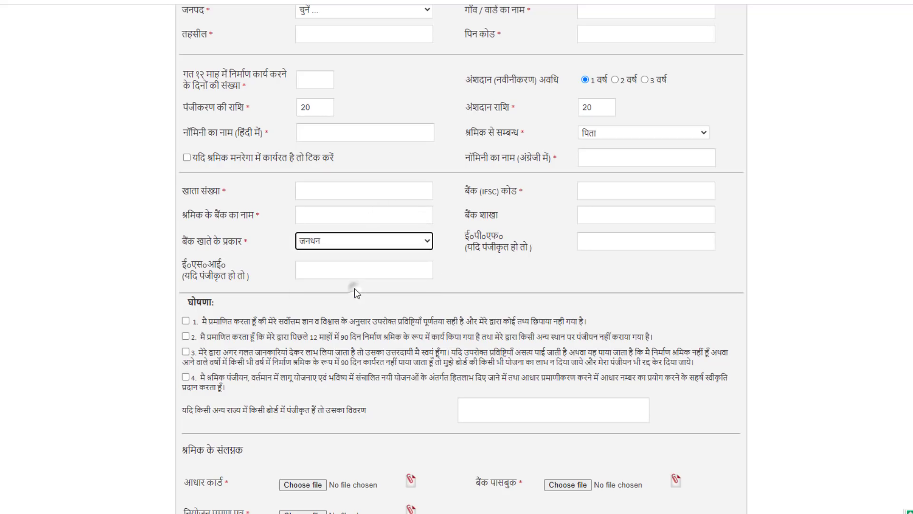
pyautogui.scroll(-3, 202, 215)
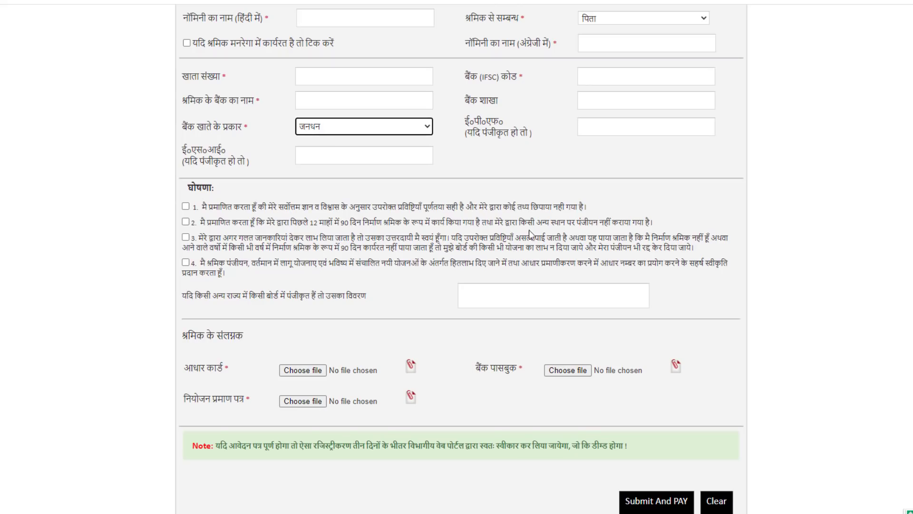
# Tick declarations 1–4 and submit the form with Submit And PAY
pyautogui.click(186, 206)
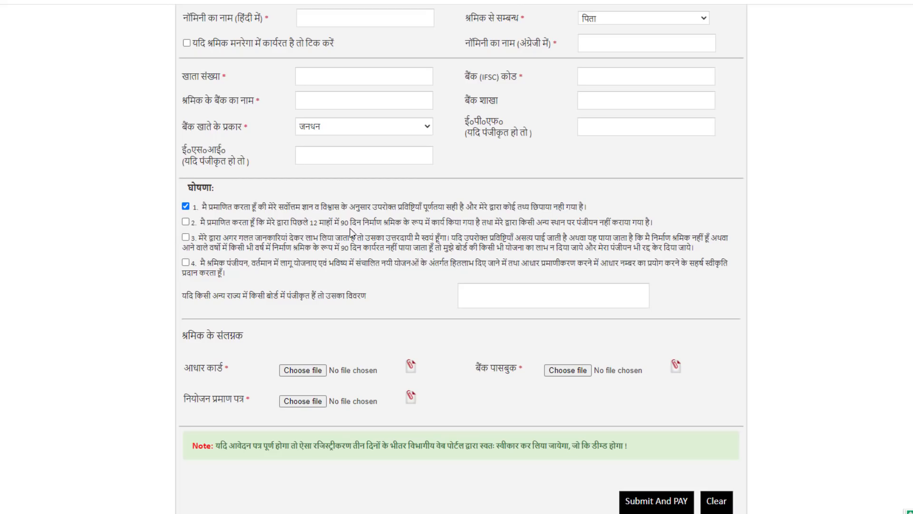
pyautogui.click(186, 222)
pyautogui.click(276, 248)
pyautogui.click(333, 268)
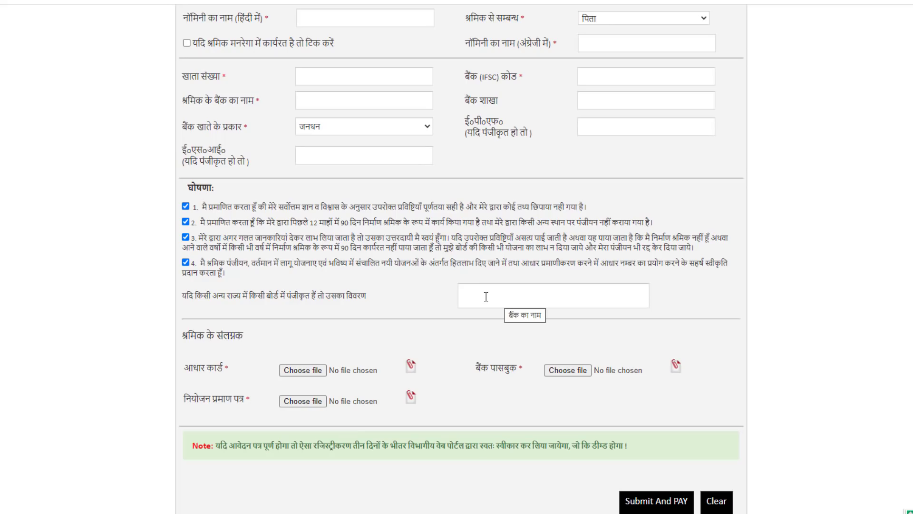
pyautogui.scroll(-1, 486, 297)
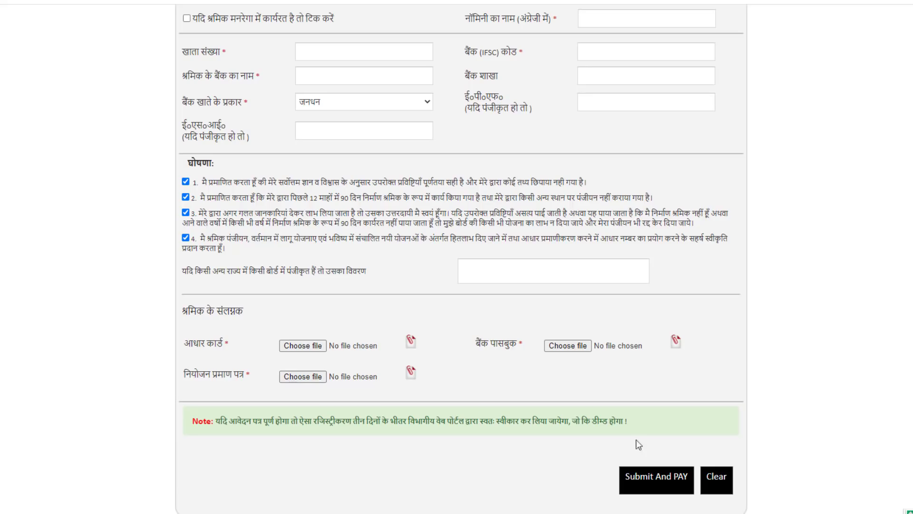
pyautogui.click(661, 486)
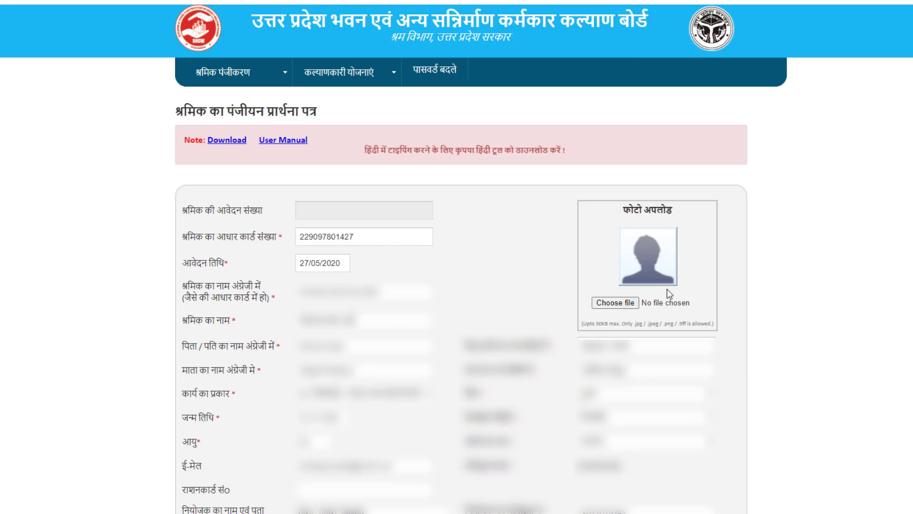
# Attach the worker's photo file under फोटो अपलोड to reach the ₹40.00 payment page
pyautogui.click(628, 304)
pyautogui.click(218, 56)
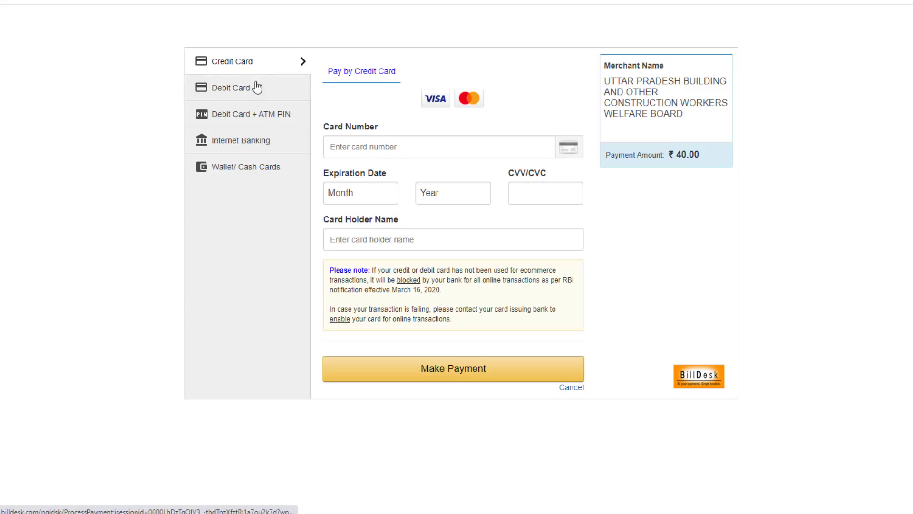
# Select Internet Banking with State Bank of India on BillDesk
pyautogui.click(262, 177)
pyautogui.click(258, 144)
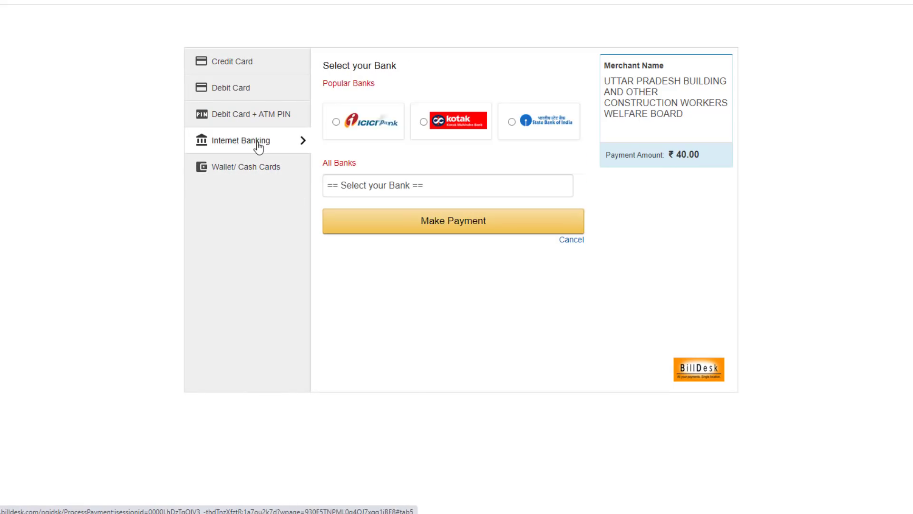
pyautogui.click(512, 121)
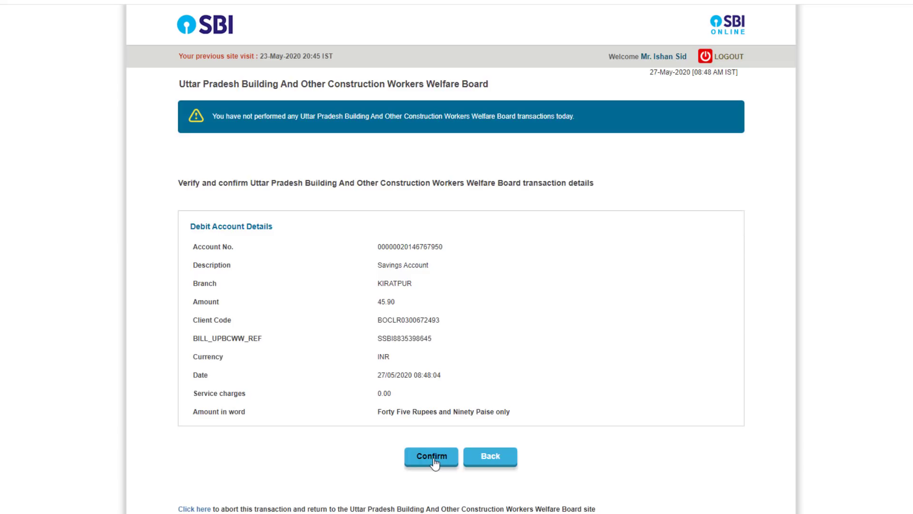
# Sign in to SBI Online and confirm the payment with the high-security password
pyautogui.click(431, 456)
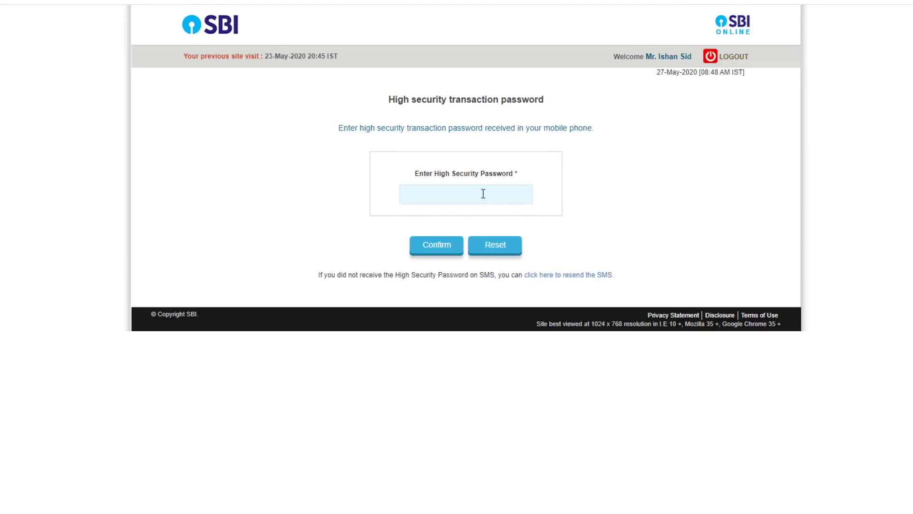
pyautogui.click(440, 250)
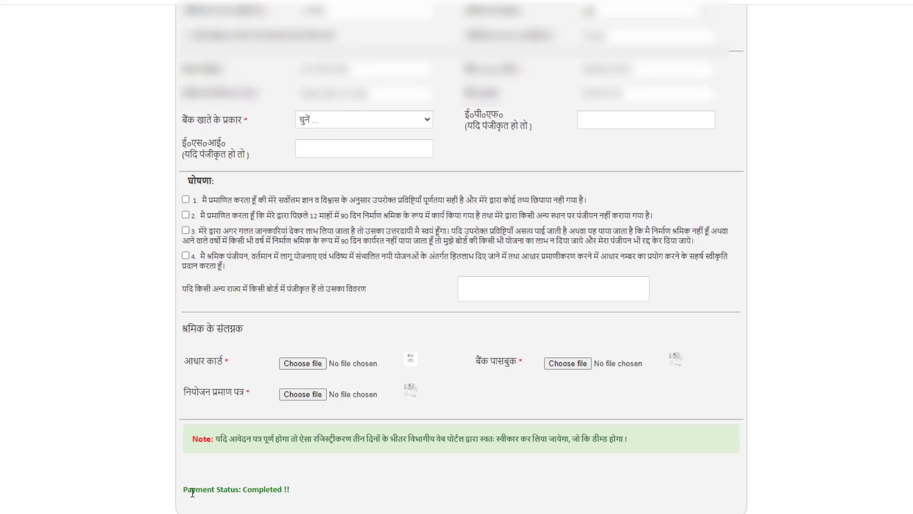
# Highlight the 'Payment Status: Completed !!' message on the form
pyautogui.moveTo(186, 491); pyautogui.dragTo(290, 487)
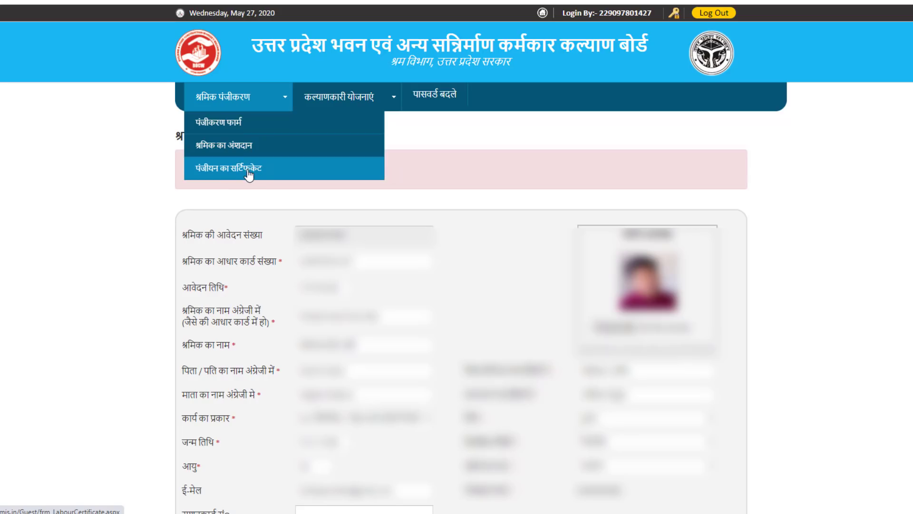
# View the पंजीयन का सर्टिफिकेट and पासवर्ड बदले pages, then log out
pyautogui.click(248, 175)
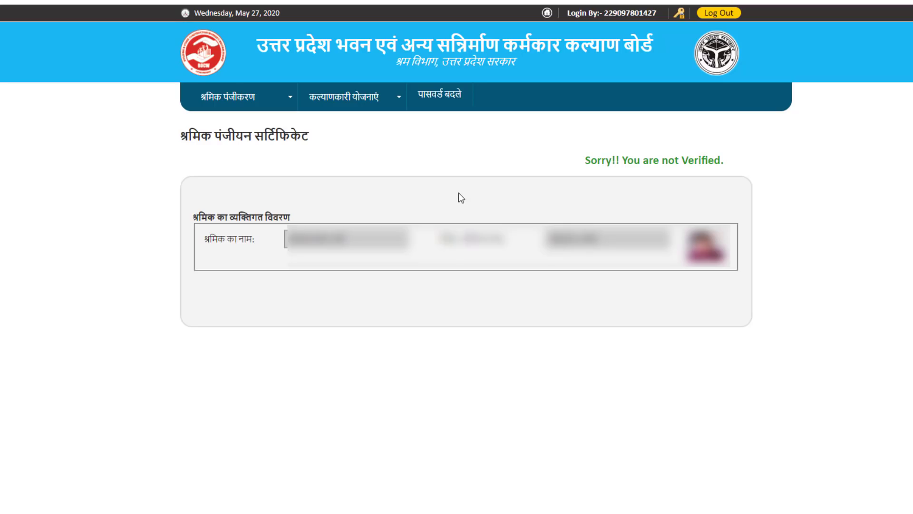
pyautogui.click(447, 96)
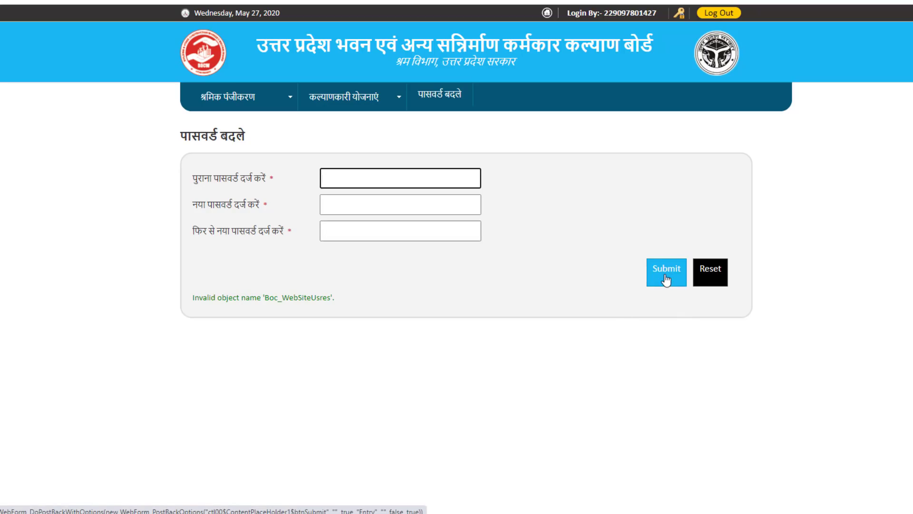
pyautogui.click(718, 15)
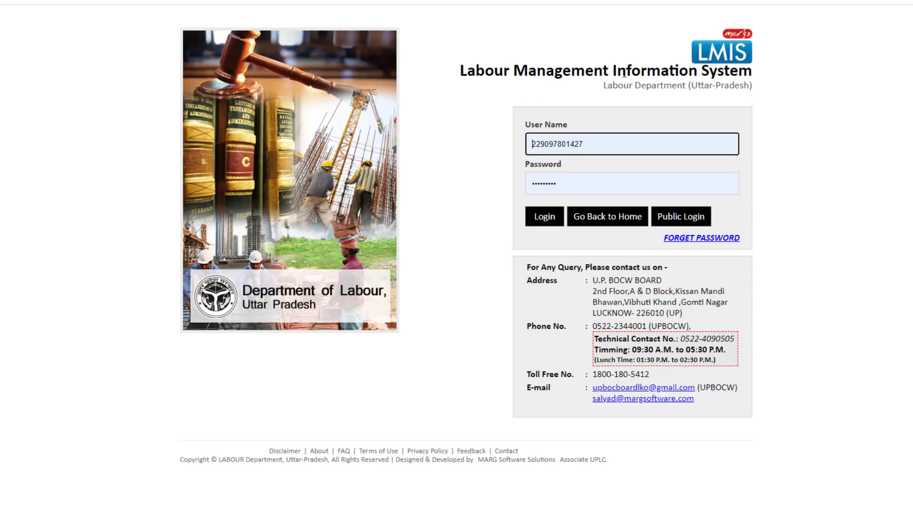
# Retry login, note the invalid-credentials error, and return to the LMIS login via श्रमिक पंजीयन
pyautogui.click(544, 217)
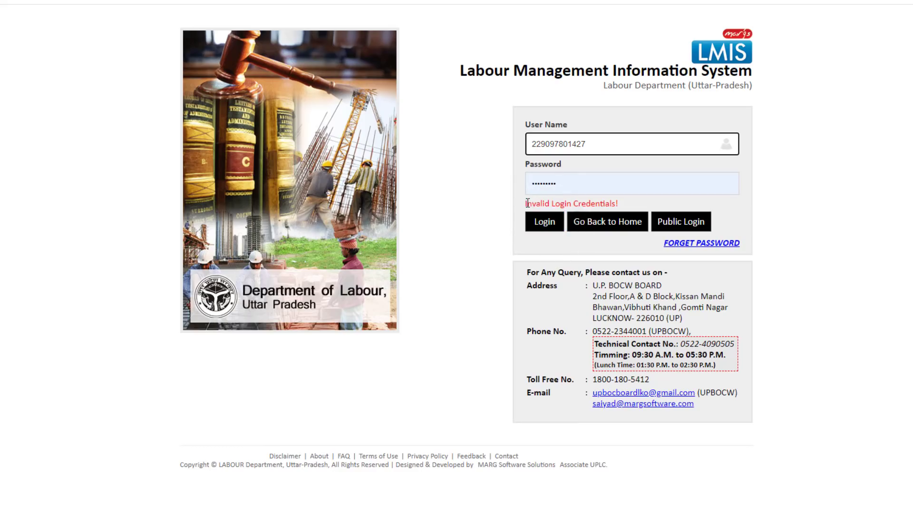
pyautogui.moveTo(526, 203); pyautogui.dragTo(597, 203)
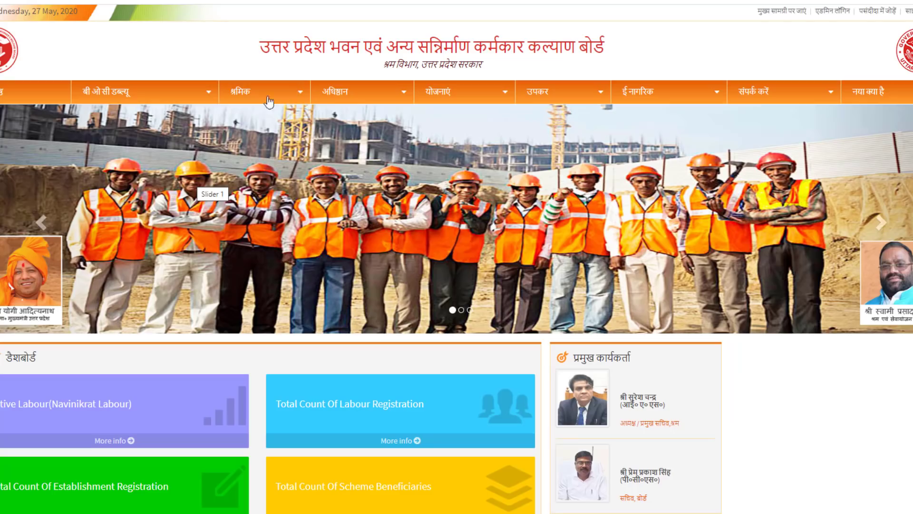
pyautogui.moveTo(292, 133)
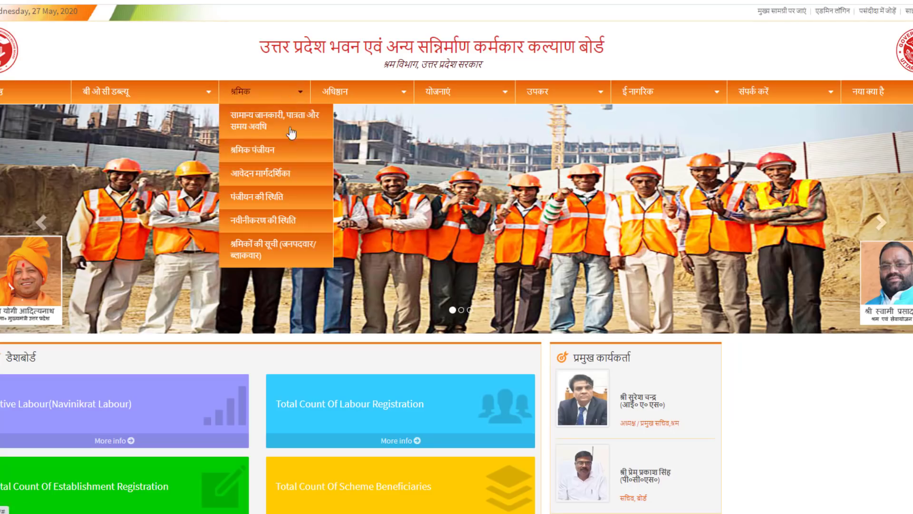
pyautogui.click(256, 150)
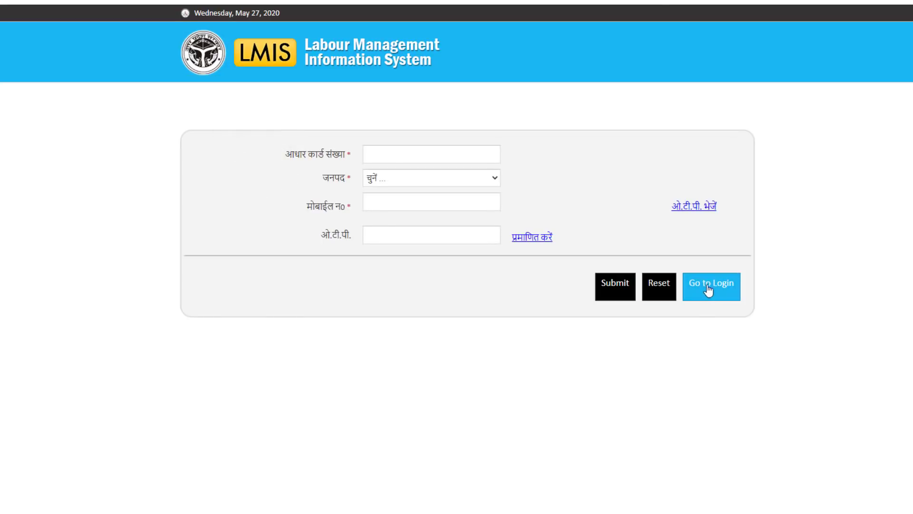
pyautogui.click(721, 294)
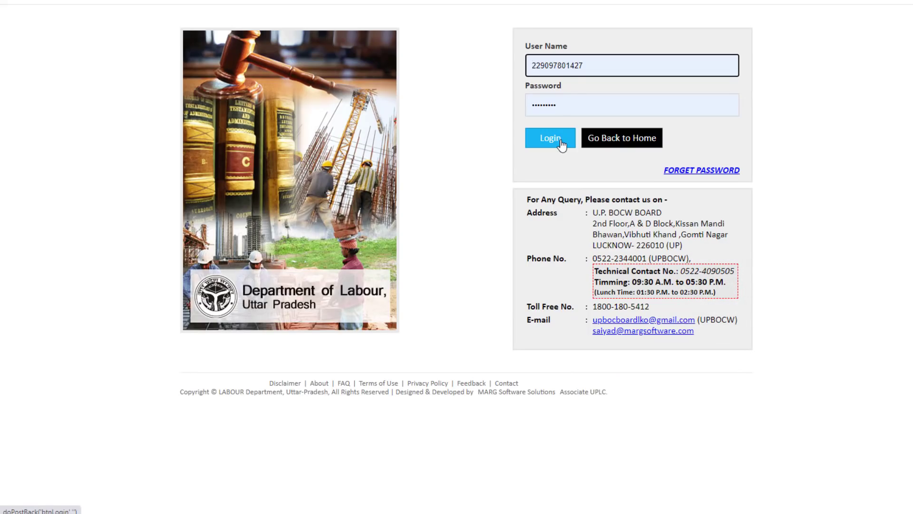
# Log back in and show the कल्याणकारी योजनाएं menu options
pyautogui.click(550, 139)
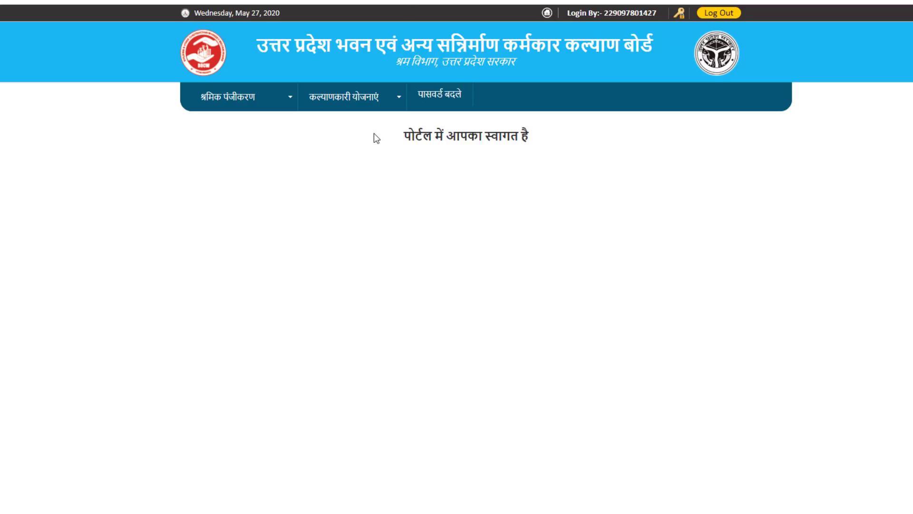
pyautogui.click(394, 103)
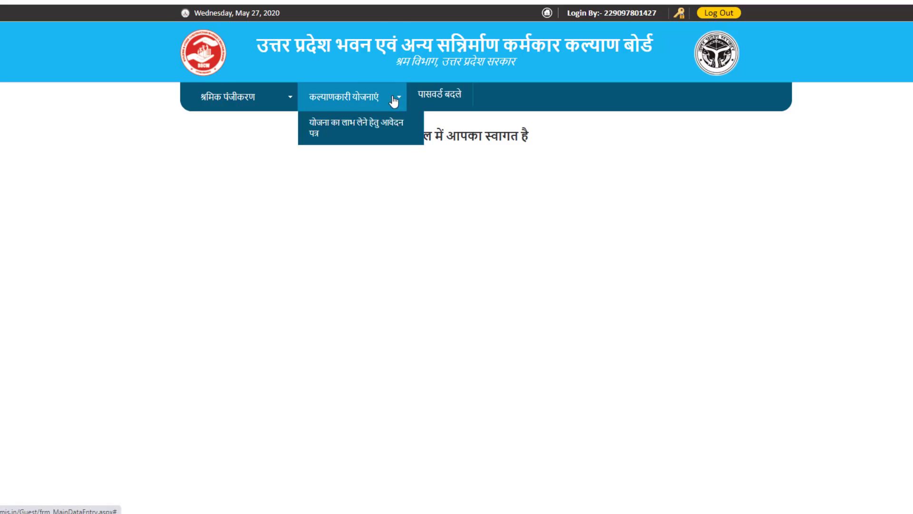